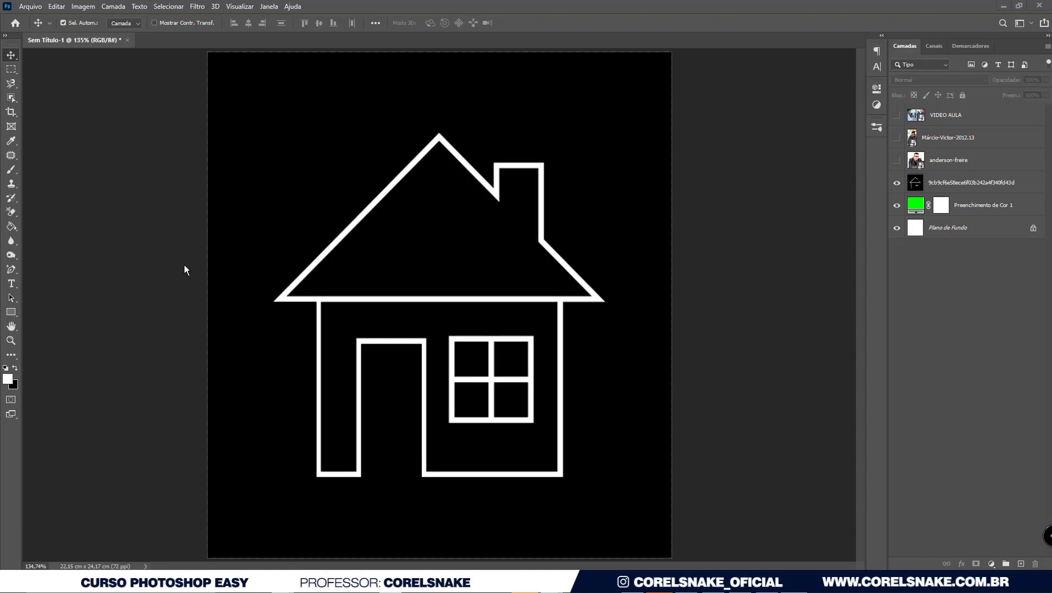
# Step: Switch to the Rectangular Marquee tool for the house drawing
pyautogui.click(11, 71)
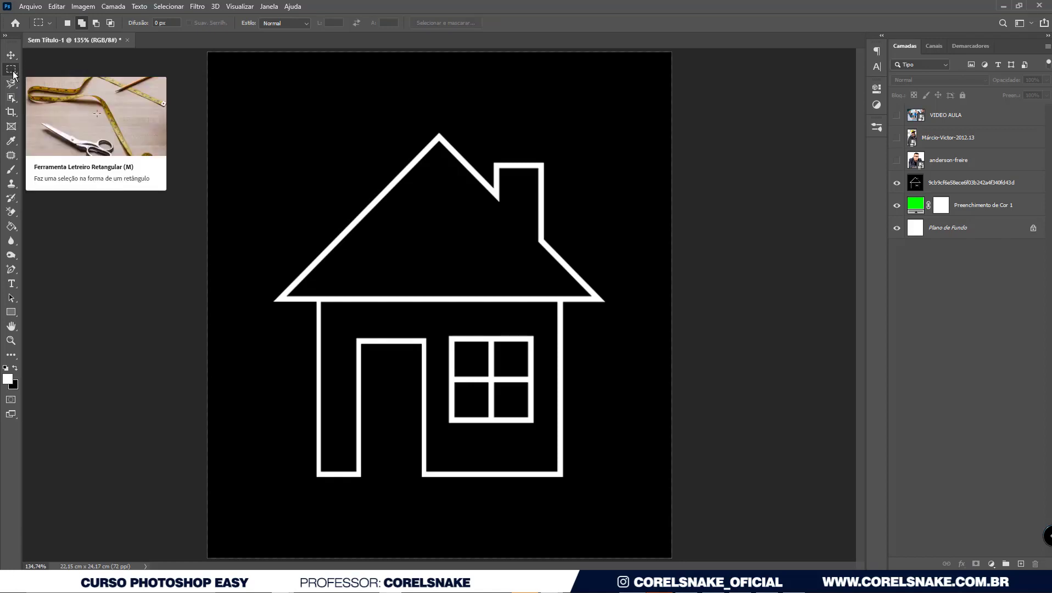
pyautogui.rightClick(14, 75)
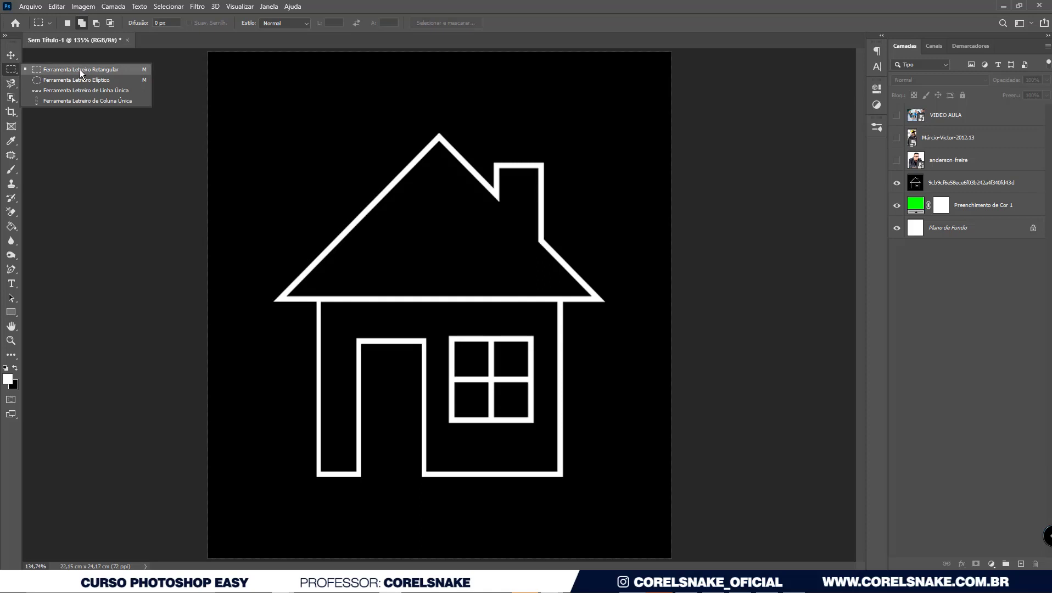
pyautogui.click(49, 69)
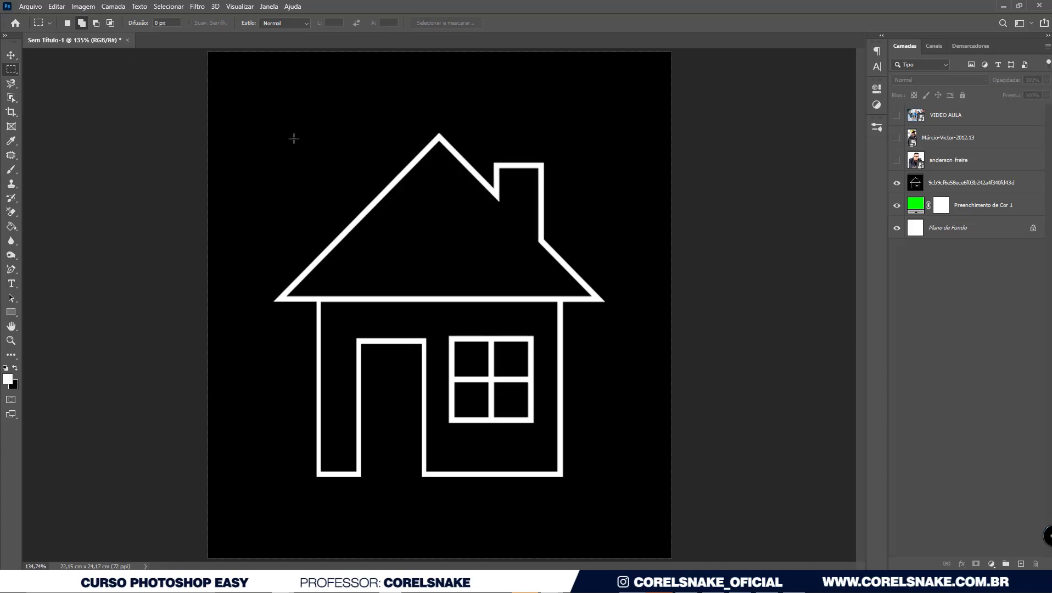
# Step: Drag several marquee rectangles over the roof area of the house
pyautogui.moveTo(270, 97); pyautogui.dragTo(397, 157)
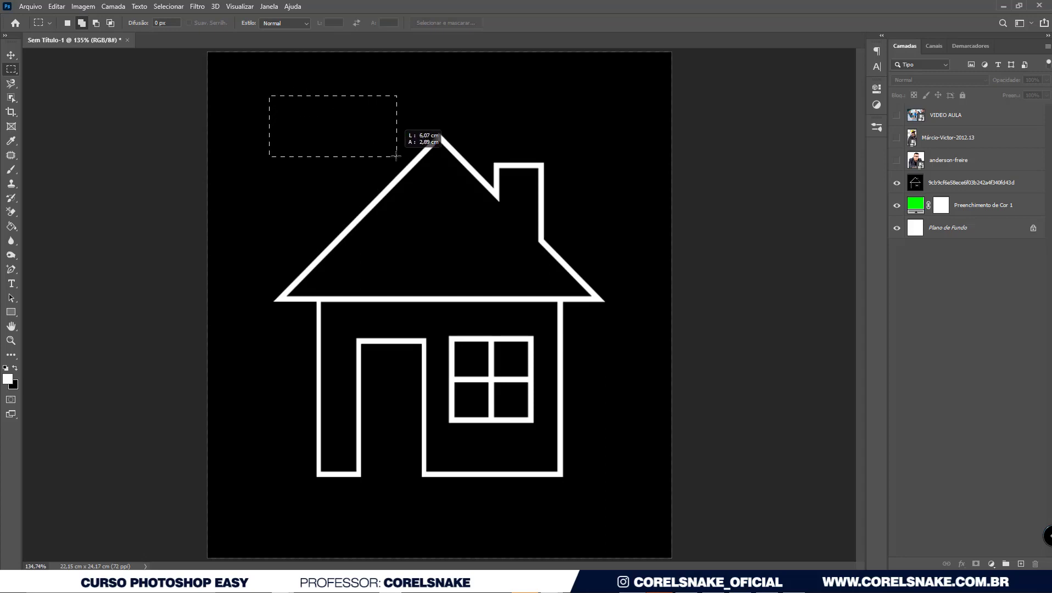
pyautogui.moveTo(396, 156); pyautogui.dragTo(396, 157)
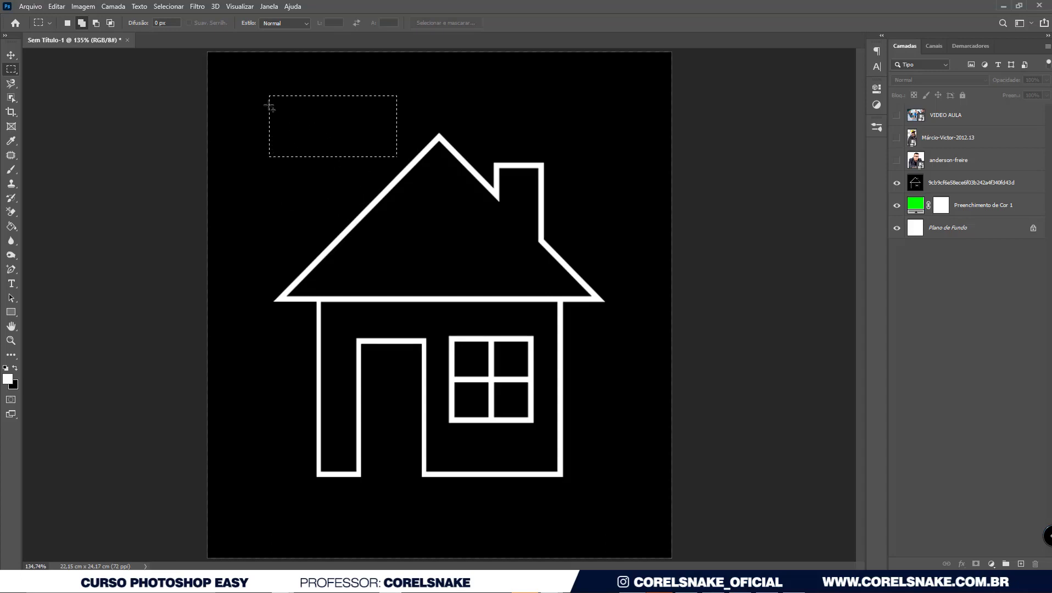
pyautogui.moveTo(297, 114); pyautogui.dragTo(402, 165)
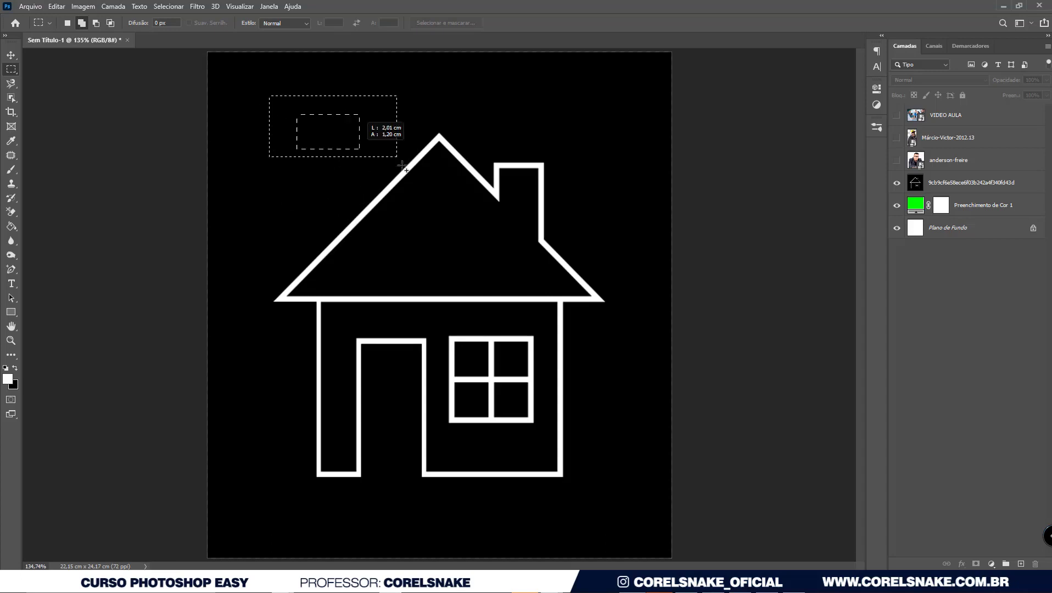
pyautogui.moveTo(306, 133); pyautogui.dragTo(369, 198)
# Step: Switch to New Selection mode and place a single rectangle inside the roof
pyautogui.click(67, 23)
pyautogui.click(330, 168)
pyautogui.moveTo(365, 159); pyautogui.dragTo(434, 224)
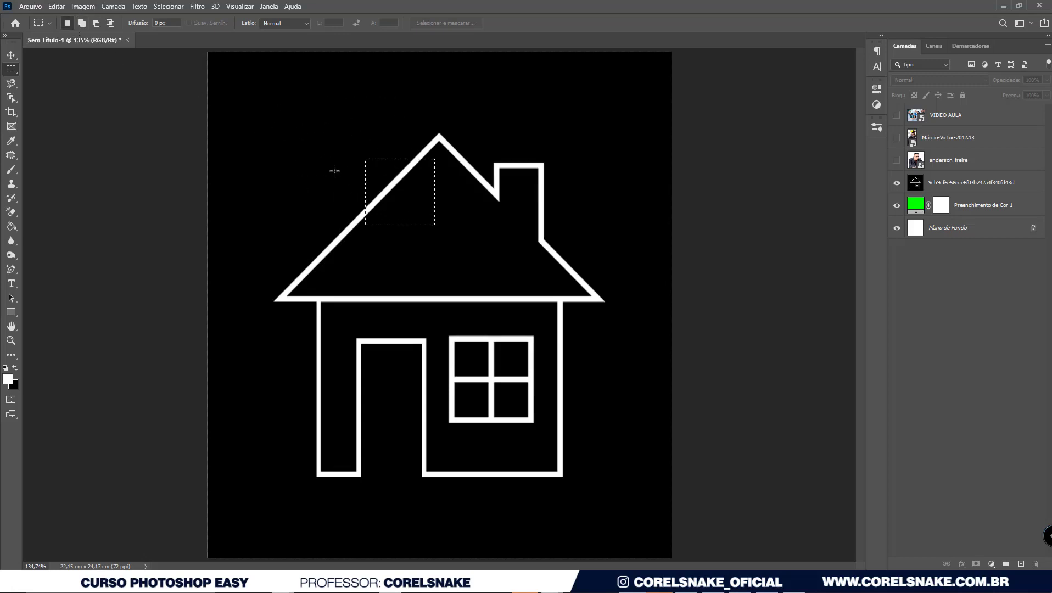
pyautogui.moveTo(267, 172); pyautogui.dragTo(386, 220)
pyautogui.moveTo(318, 189); pyautogui.dragTo(434, 264)
pyautogui.click(171, 11)
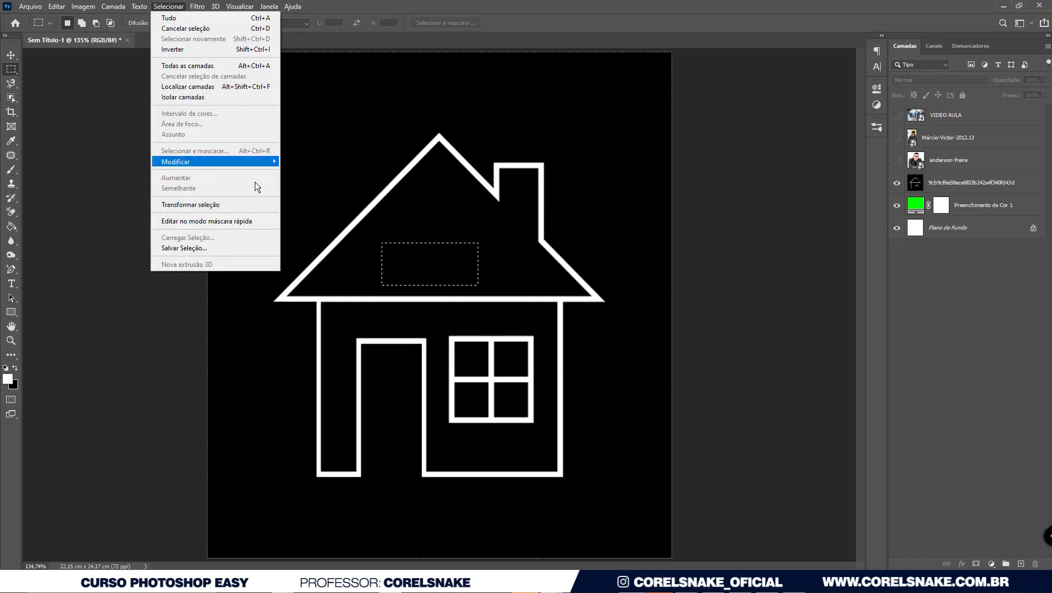
# Step: Transform the selection into a wider box over the window and wall to its right
pyautogui.click(219, 206)
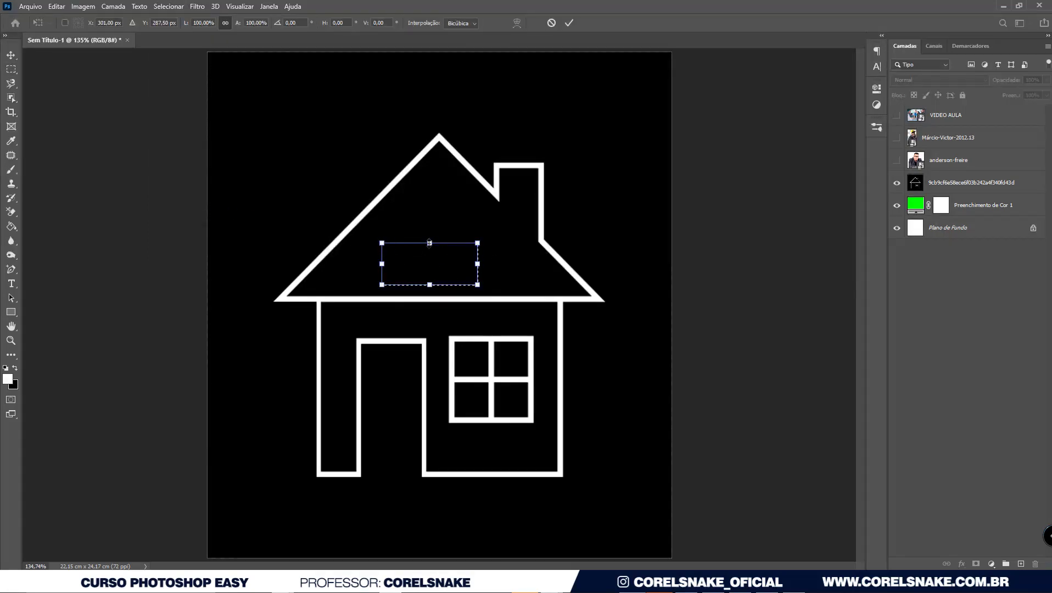
pyautogui.moveTo(429, 243); pyautogui.dragTo(437, 202)
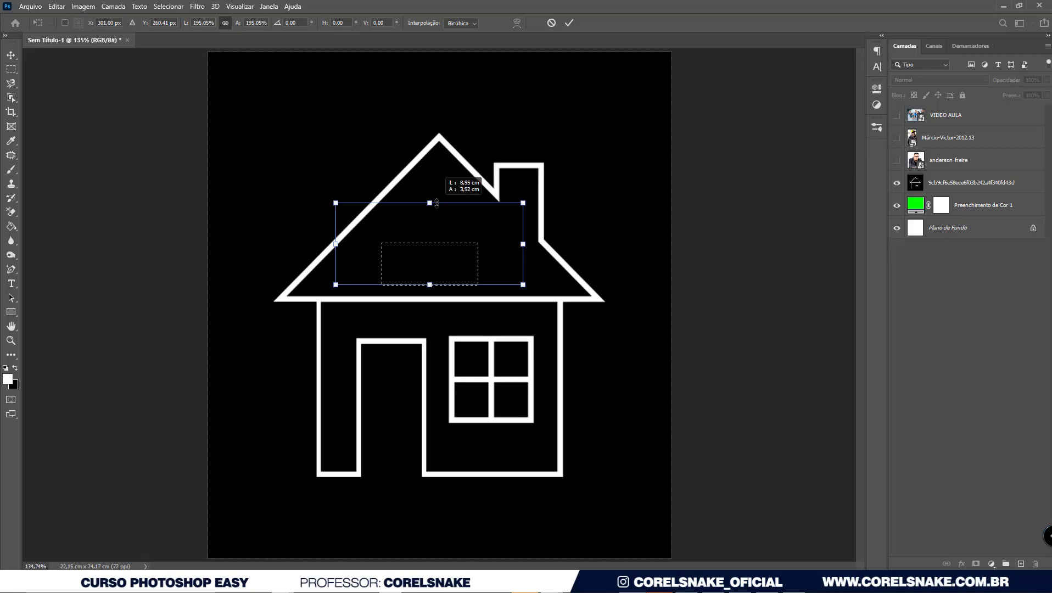
pyautogui.moveTo(437, 202); pyautogui.dragTo(428, 236)
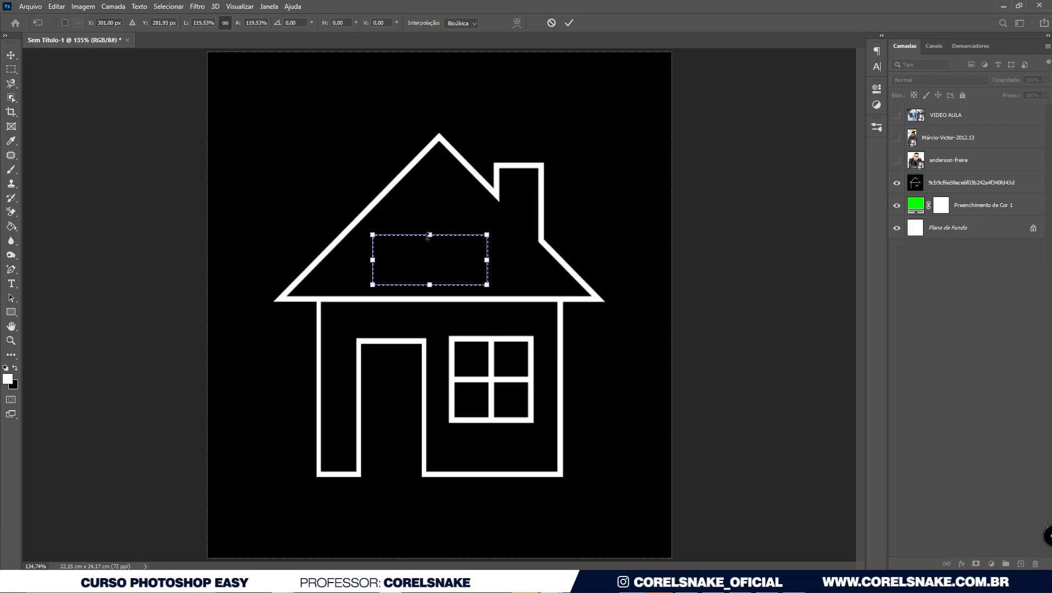
pyautogui.moveTo(428, 236)
pyautogui.mouseDown()
pyautogui.moveTo(443, 127)
pyautogui.moveTo(458, 125)
pyautogui.moveTo(456, 208)
pyautogui.mouseUp()
pyautogui.moveTo(487, 246)
pyautogui.mouseDown()
pyautogui.moveTo(503, 246)
pyautogui.moveTo(483, 246)
pyautogui.moveTo(506, 367)
pyautogui.moveTo(519, 374)
pyautogui.mouseUp()
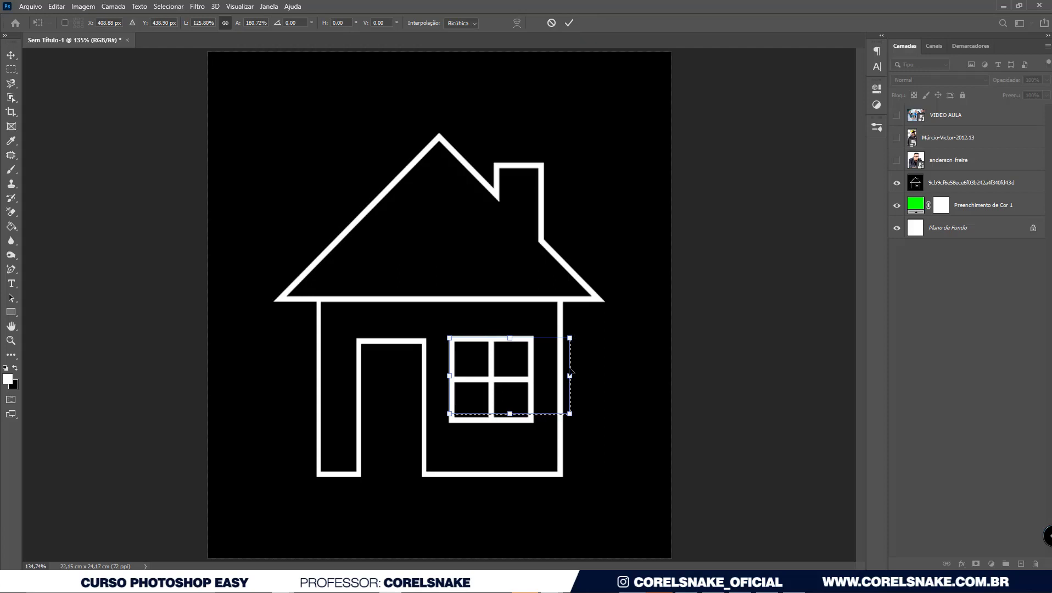
pyautogui.press('Return')
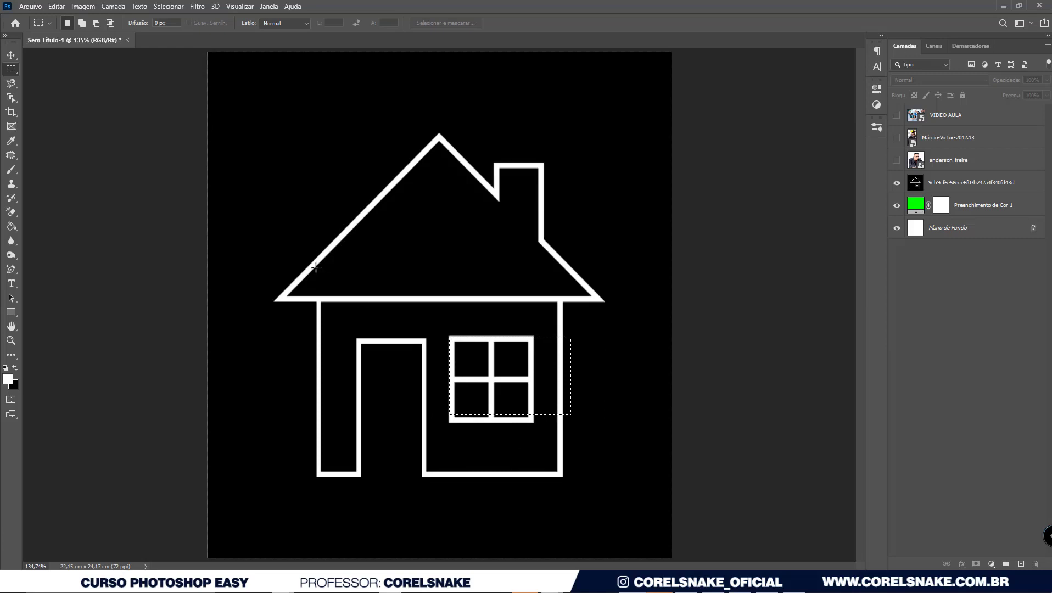
# Step: Deselect the window selection, then reselect it from the Select menu
pyautogui.click(169, 6)
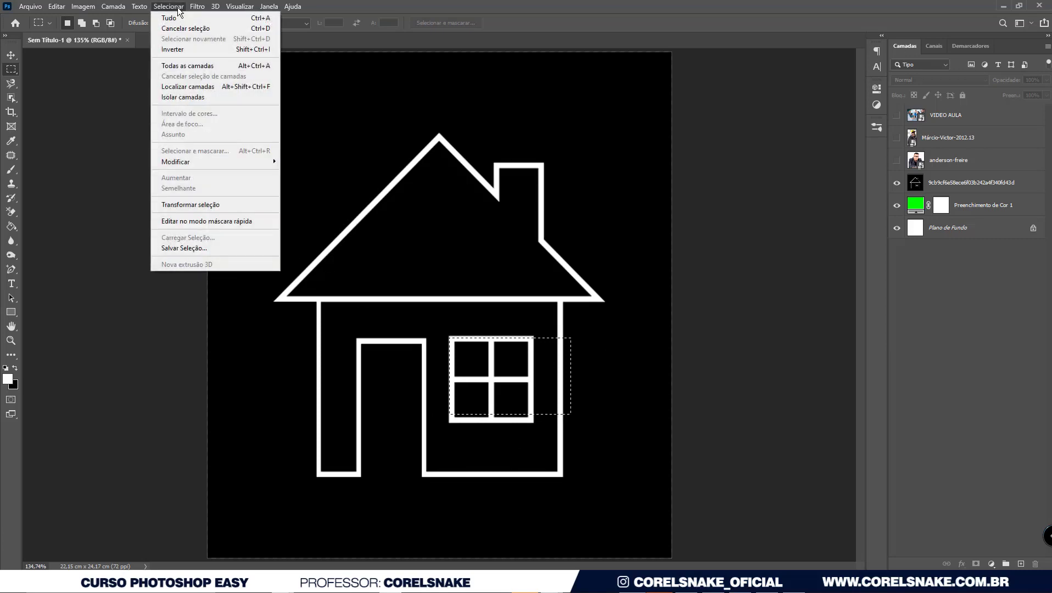
pyautogui.click(208, 30)
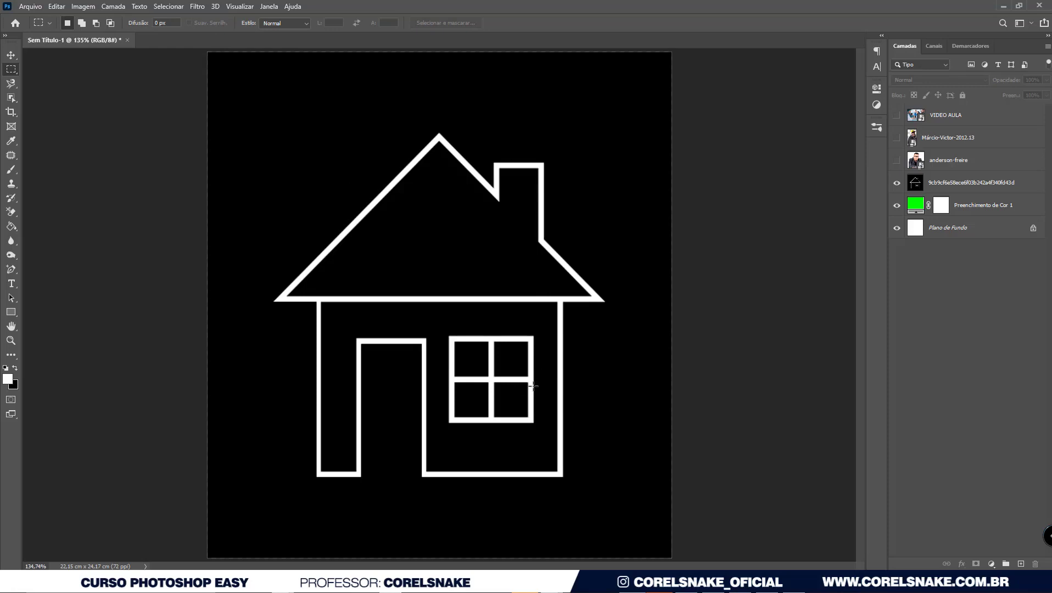
pyautogui.click(177, 10)
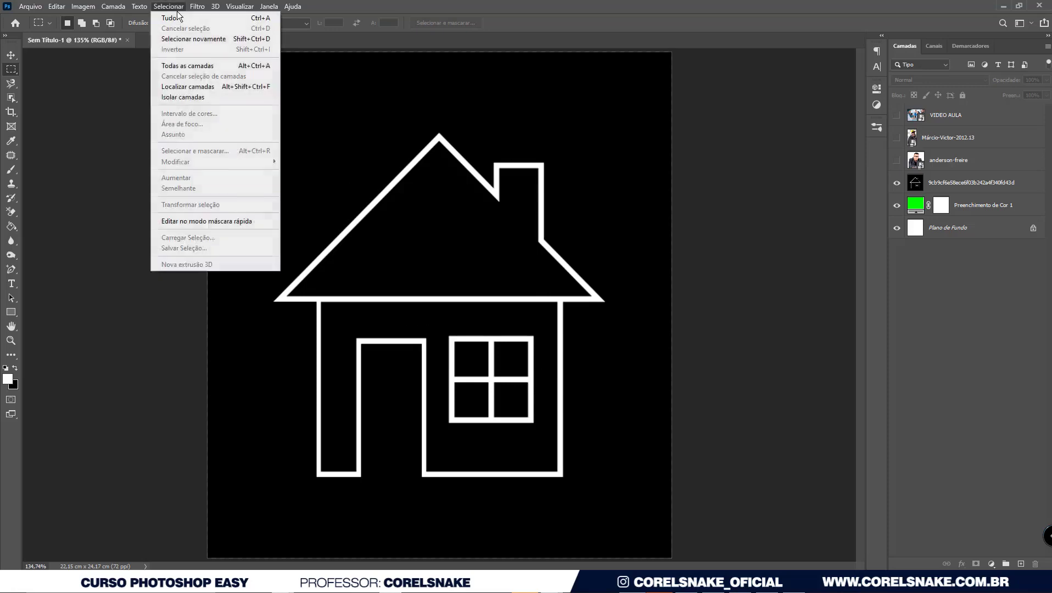
pyautogui.click(267, 40)
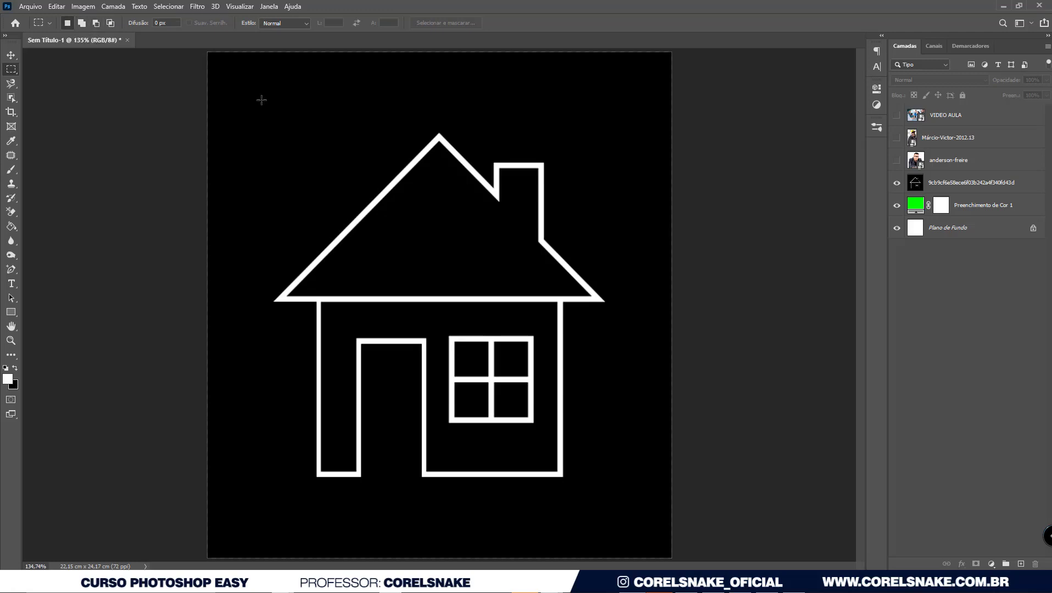
# Step: Draw a rectangle, then add several more rectangles around the house in Add mode
pyautogui.moveTo(229, 74); pyautogui.dragTo(367, 153)
pyautogui.moveTo(291, 179); pyautogui.dragTo(463, 238)
pyautogui.click(82, 23)
pyautogui.moveTo(277, 89); pyautogui.dragTo(400, 149)
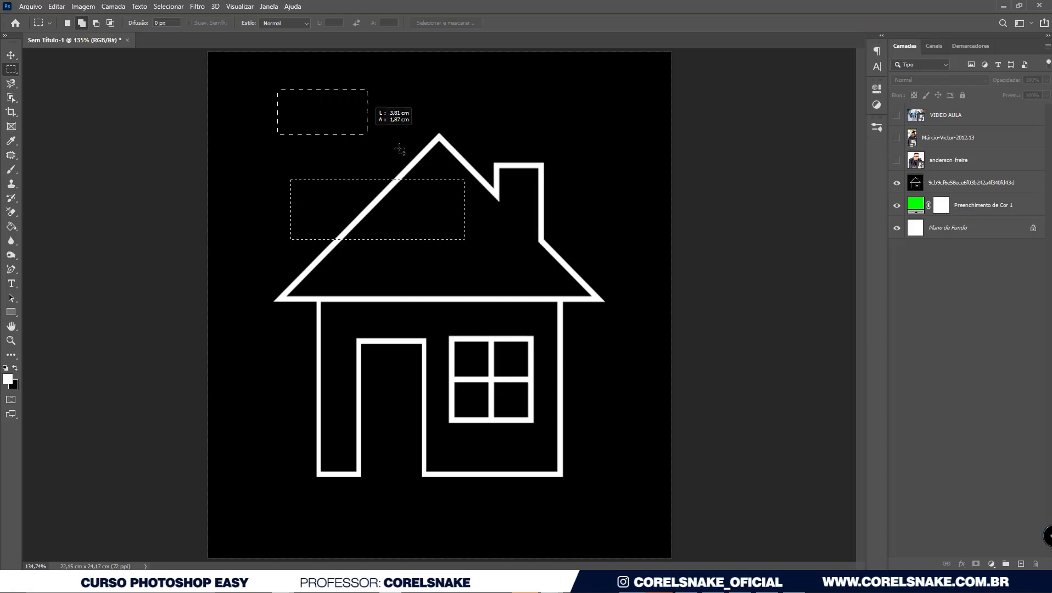
pyautogui.moveTo(471, 96); pyautogui.dragTo(614, 168)
pyautogui.moveTo(353, 285); pyautogui.dragTo(542, 365)
pyautogui.moveTo(464, 210); pyautogui.dragTo(630, 334)
pyautogui.moveTo(239, 192); pyautogui.dragTo(455, 375)
pyautogui.moveTo(338, 255)
pyautogui.mouseDown()
pyautogui.moveTo(542, 386)
pyautogui.moveTo(523, 381)
pyautogui.mouseUp()
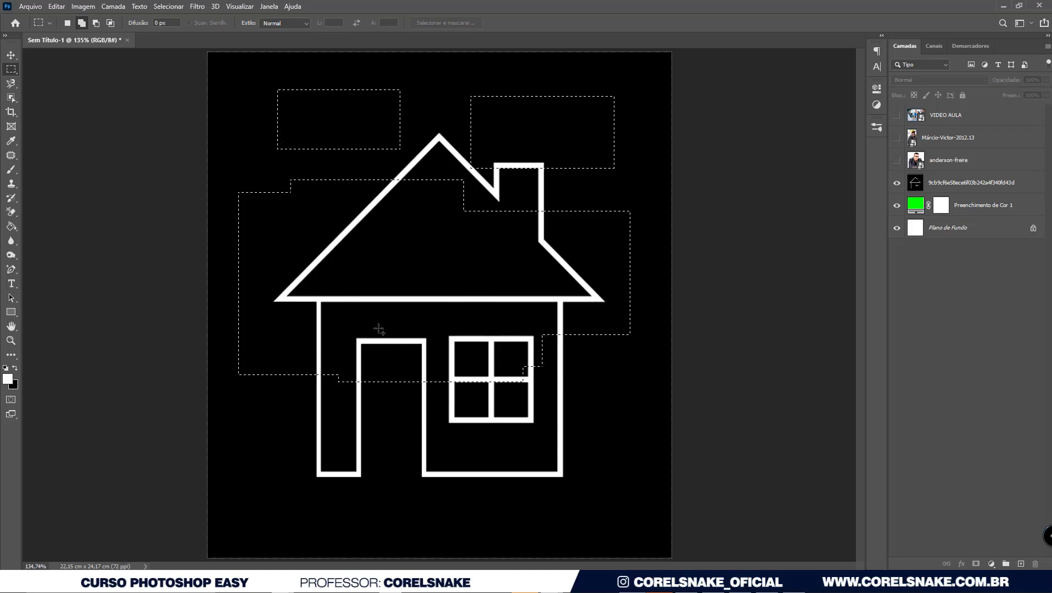
pyautogui.moveTo(302, 124)
pyautogui.mouseDown()
pyautogui.moveTo(334, 158)
pyautogui.moveTo(405, 180)
pyautogui.mouseUp()
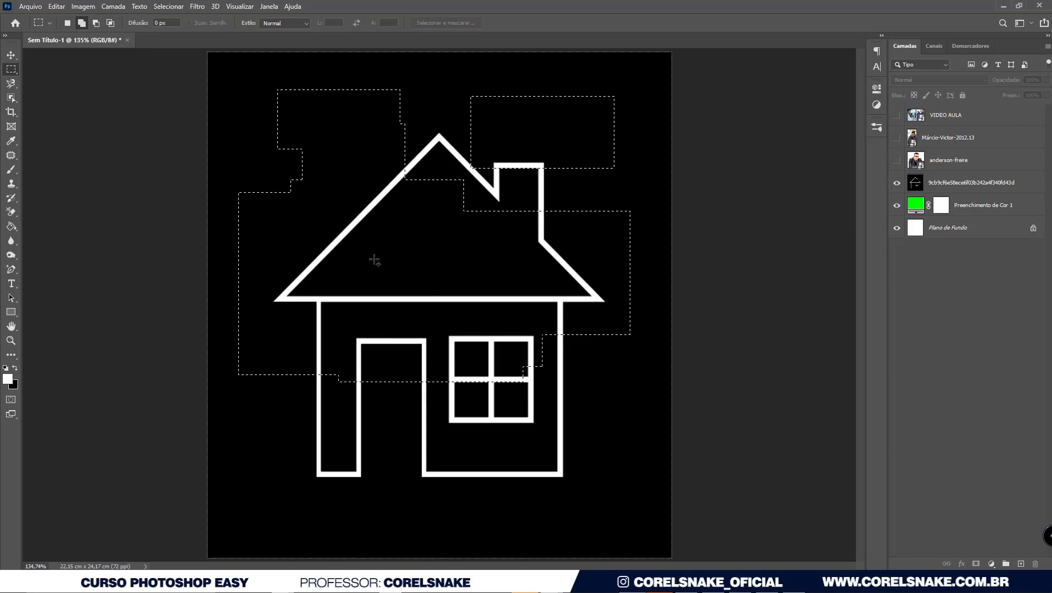
# Step: Subtract rectangles from the top-left area and over the left roof and door
pyautogui.click(96, 23)
pyautogui.moveTo(253, 80); pyautogui.dragTo(364, 142)
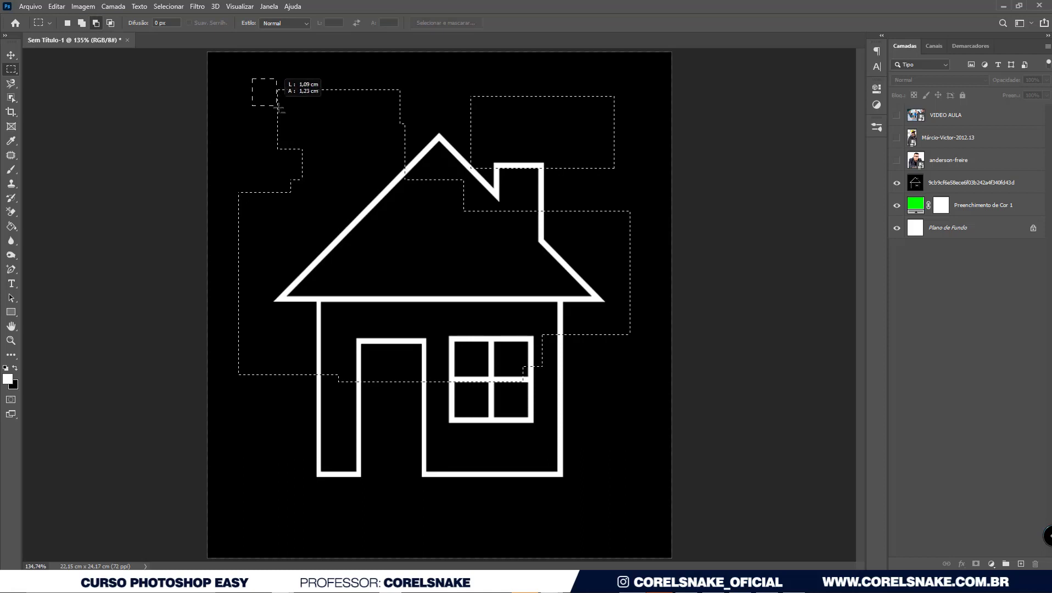
pyautogui.moveTo(464, 382); pyautogui.dragTo(331, 223)
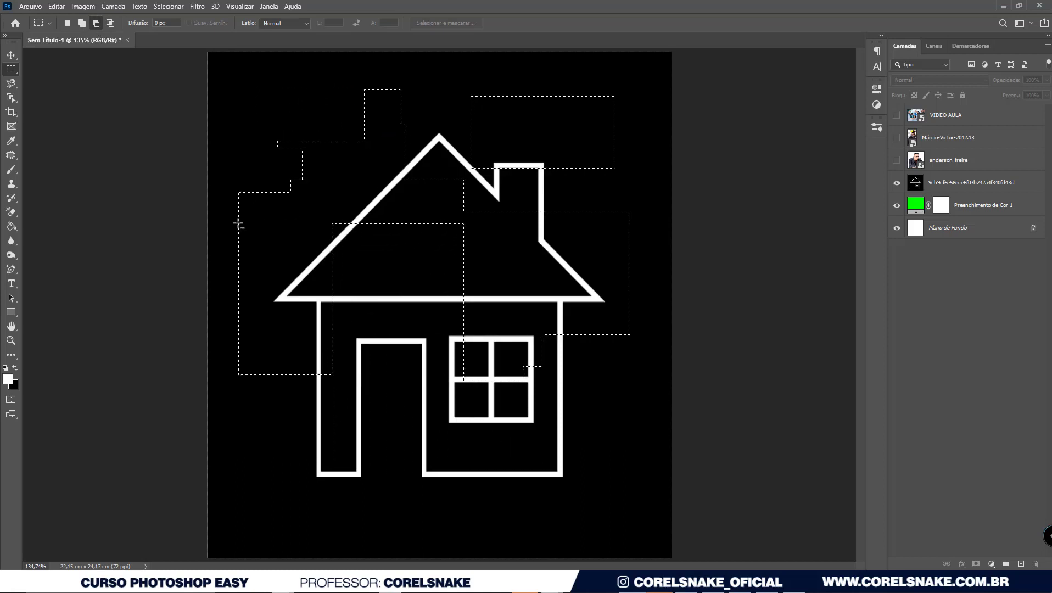
# Step: Intersect with a rectangle so only a small area near the top-right remains
pyautogui.click(111, 27)
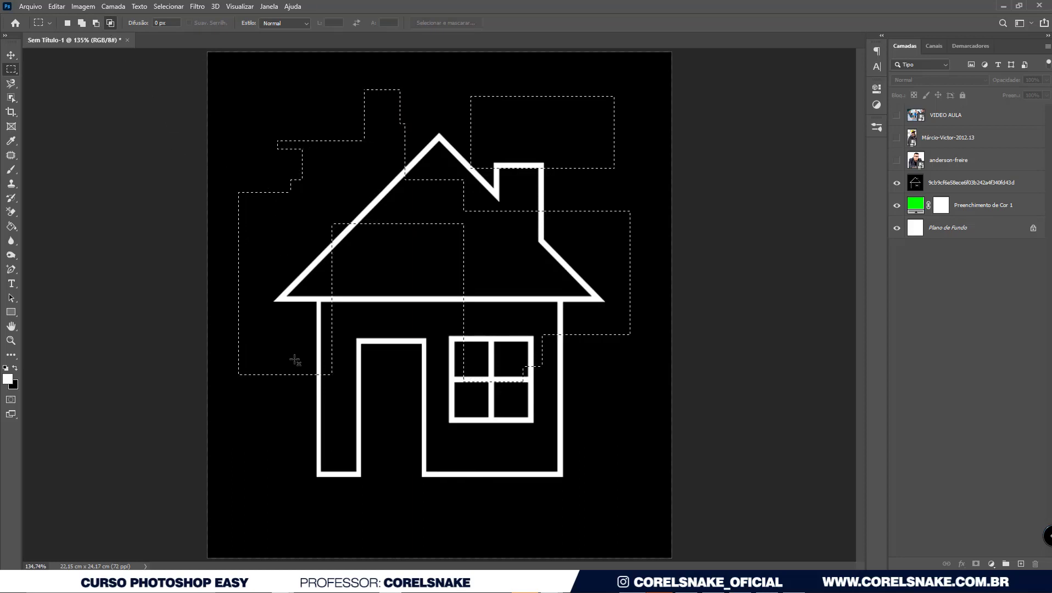
pyautogui.moveTo(538, 71); pyautogui.dragTo(629, 138)
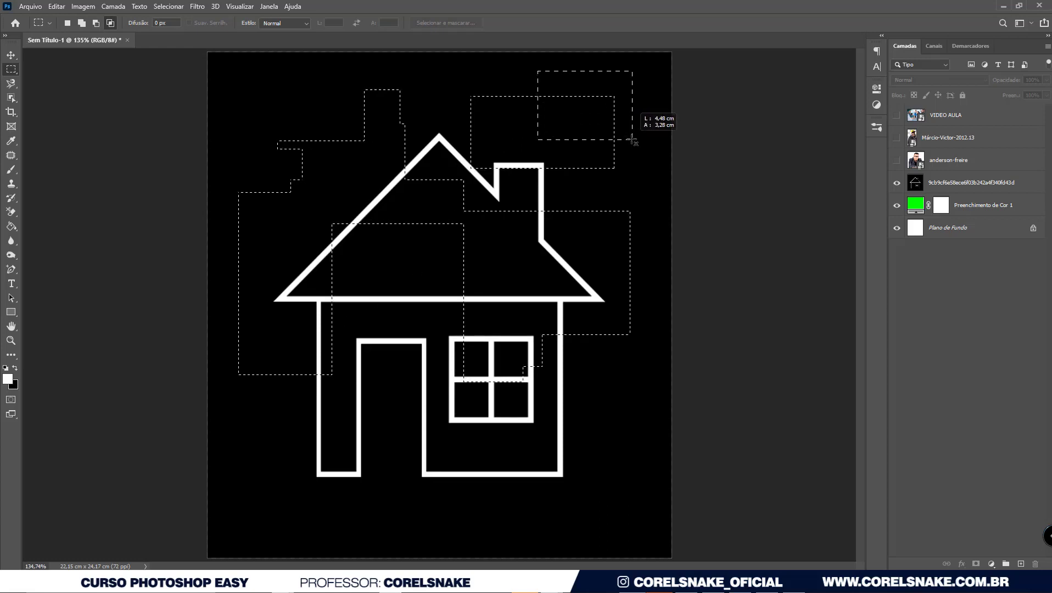
pyautogui.moveTo(630, 137); pyautogui.dragTo(542, 96)
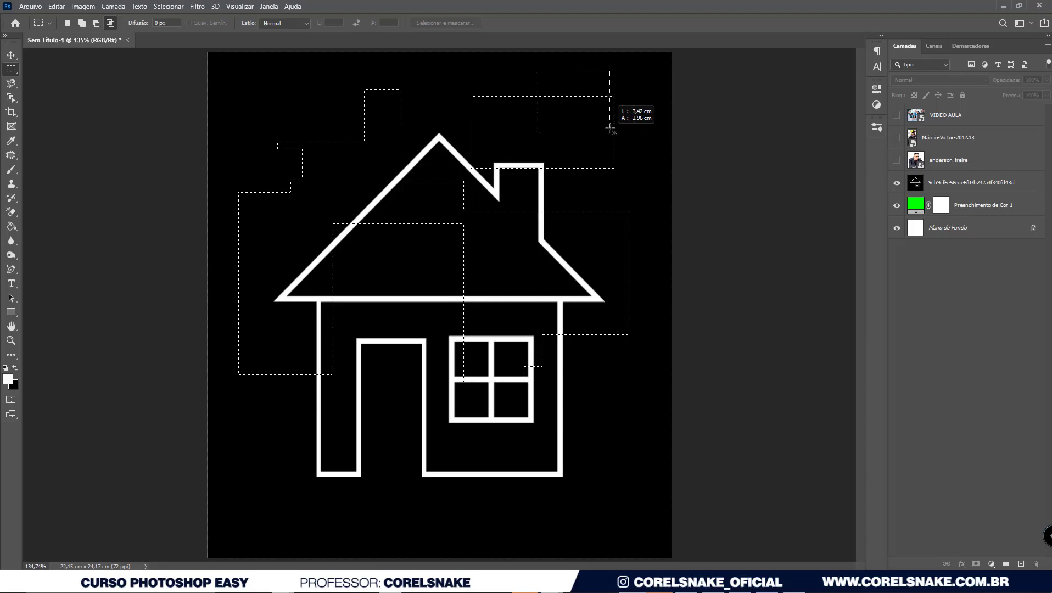
pyautogui.moveTo(541, 96); pyautogui.dragTo(637, 135)
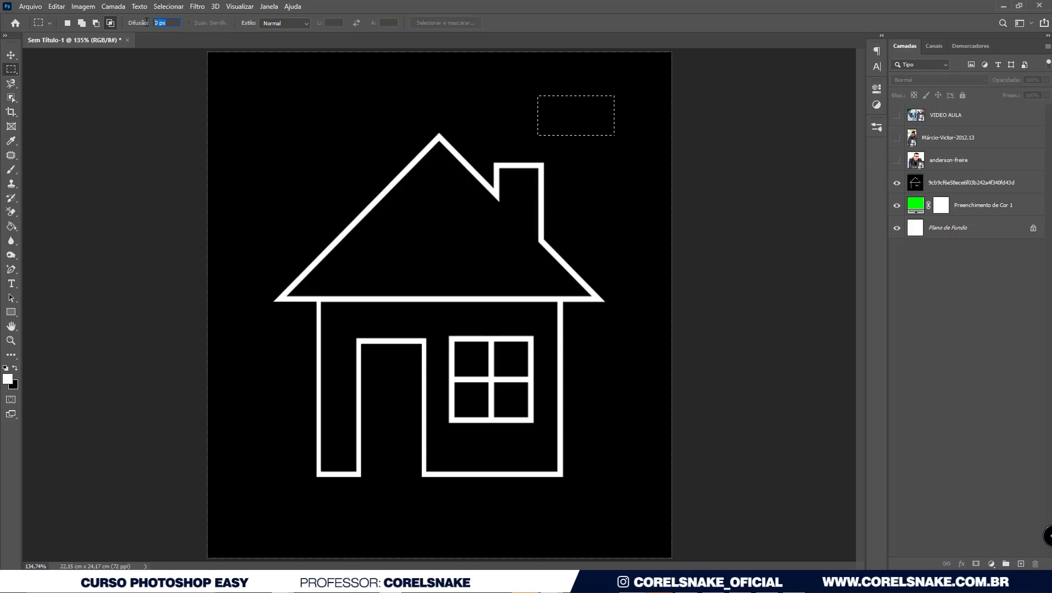
# Step: Set the feather to 0 px, draw a selection, and dismiss the no-pixels warning
pyautogui.write('50')
pyautogui.moveTo(248, 89); pyautogui.dragTo(376, 165)
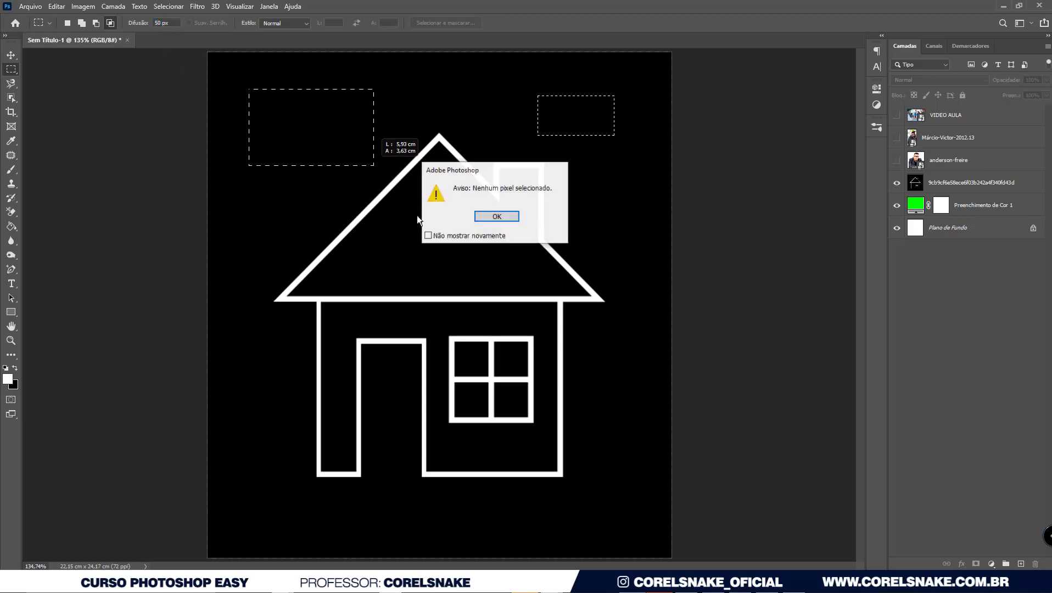
pyautogui.click(485, 214)
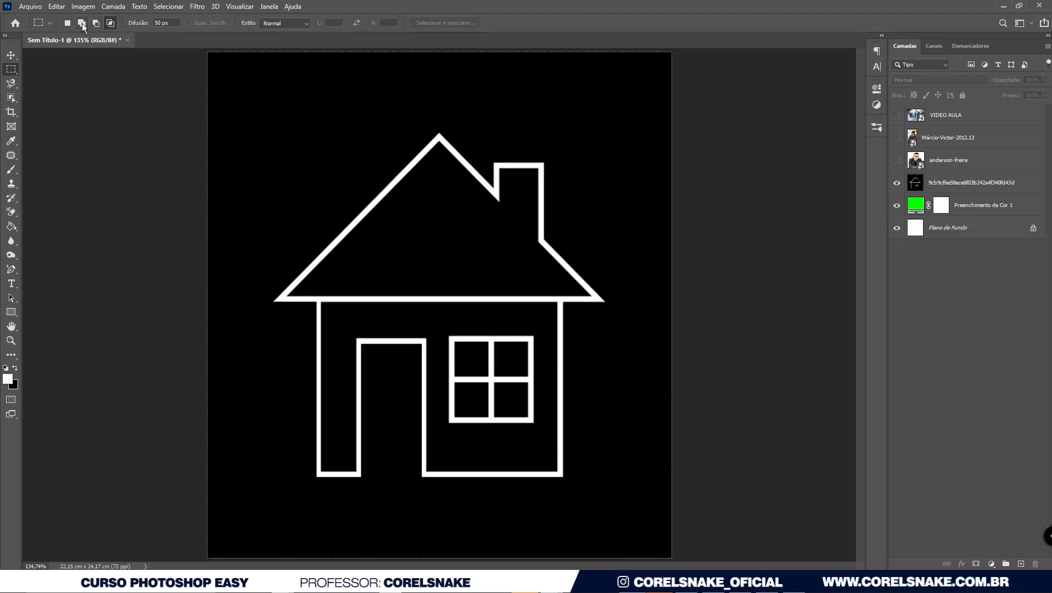
# Step: In New Selection mode, draw rectangular selections with a 20 px feather
pyautogui.click(68, 22)
pyautogui.moveTo(258, 87); pyautogui.dragTo(395, 150)
pyautogui.write('20')
pyautogui.moveTo(268, 157)
pyautogui.mouseDown()
pyautogui.moveTo(406, 199)
pyautogui.moveTo(411, 233)
pyautogui.mouseUp()
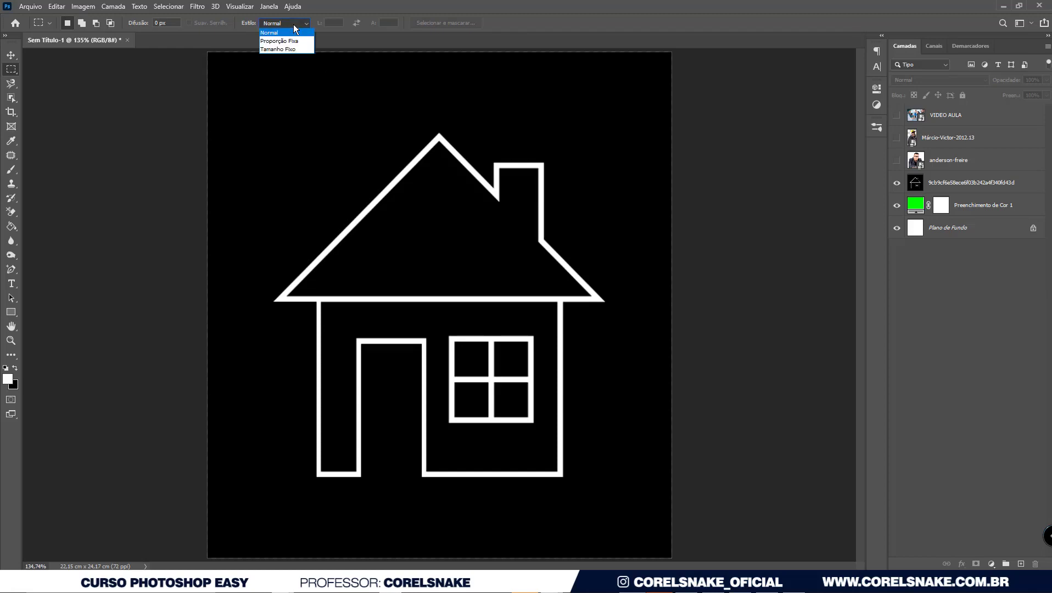
# Step: Set the style to Fixed Ratio with a value of 60, draw a test selection, then deselect
pyautogui.click(299, 40)
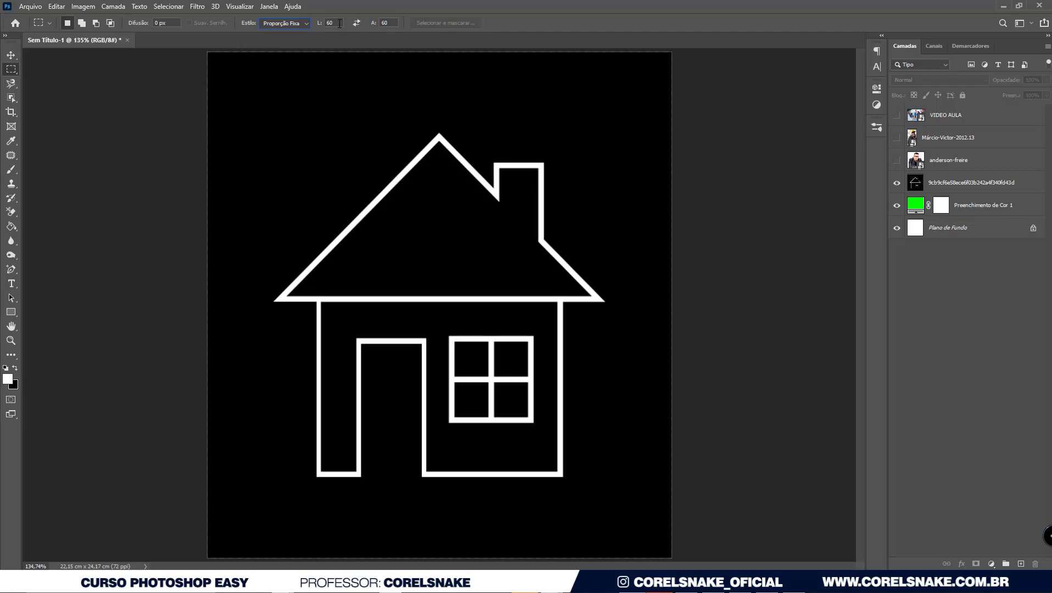
pyautogui.click(381, 22)
pyautogui.write('60')
pyautogui.moveTo(266, 91)
pyautogui.mouseDown()
pyautogui.moveTo(538, 239)
pyautogui.moveTo(639, 462)
pyautogui.moveTo(375, 132)
pyautogui.moveTo(480, 268)
pyautogui.moveTo(680, 417)
pyautogui.moveTo(583, 253)
pyautogui.moveTo(552, 264)
pyautogui.moveTo(565, 300)
pyautogui.mouseUp()
pyautogui.hotkey('ctrl', 'd')
# Step: Draw a tall 60:100 selection over the roof's left half, then deselect and reselect it
pyautogui.moveTo(290, 76); pyautogui.dragTo(531, 201)
pyautogui.click(375, 23)
pyautogui.write('100')
pyautogui.moveTo(292, 69)
pyautogui.mouseDown()
pyautogui.moveTo(632, 459)
pyautogui.moveTo(416, 129)
pyautogui.moveTo(618, 241)
pyautogui.moveTo(565, 189)
pyautogui.moveTo(427, 387)
pyautogui.moveTo(365, 135)
pyautogui.moveTo(465, 208)
pyautogui.moveTo(374, 184)
pyautogui.moveTo(451, 335)
pyautogui.moveTo(530, 391)
pyautogui.moveTo(538, 365)
pyautogui.moveTo(477, 325)
pyautogui.moveTo(467, 213)
pyautogui.moveTo(523, 302)
pyautogui.mouseUp()
pyautogui.click(523, 301)
pyautogui.hotkey('ctrl', 'shift', 'd')
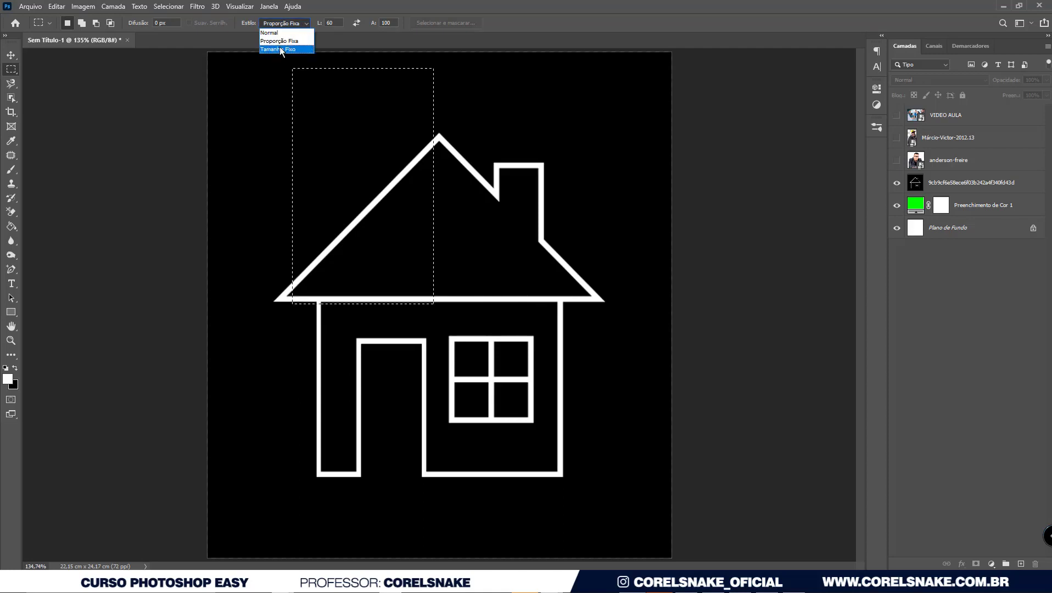
# Step: Set the style to Fixed Size 46 px, place test square selections, then deselect
pyautogui.click(286, 49)
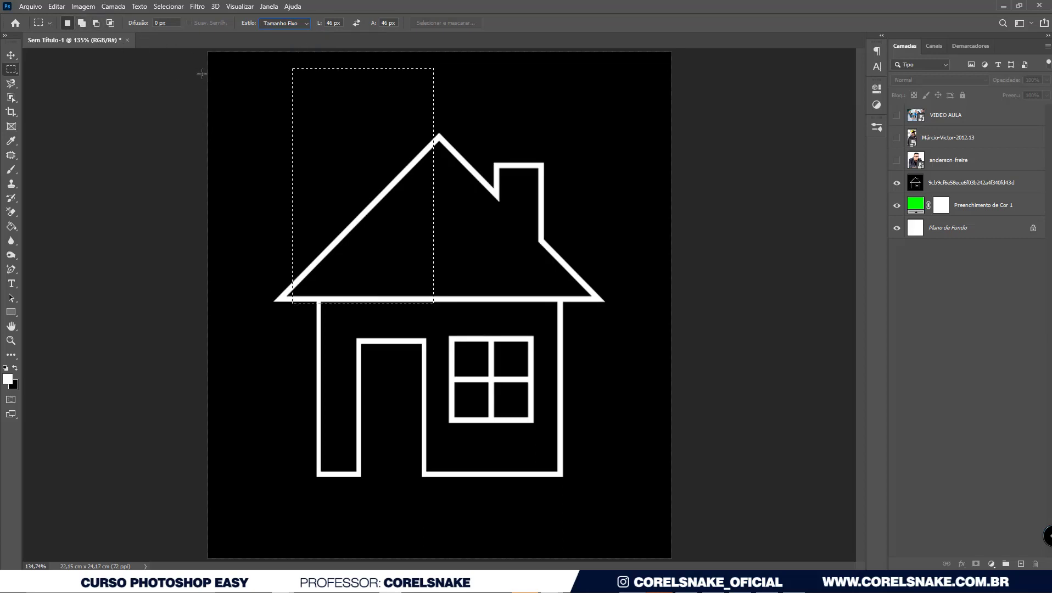
pyautogui.hotkey('ctrl', 'd')
pyautogui.click(256, 78)
pyautogui.click(336, 106)
pyautogui.click(353, 106)
pyautogui.click(320, 150)
pyautogui.click(81, 23)
pyautogui.hotkey('ctrl', 'd')
# Step: Duplicate the house drawing layer with Ctrl+J and hide the copy
pyautogui.click(948, 186)
pyautogui.hotkey('ctrl', 'j')
pyautogui.click(897, 183)
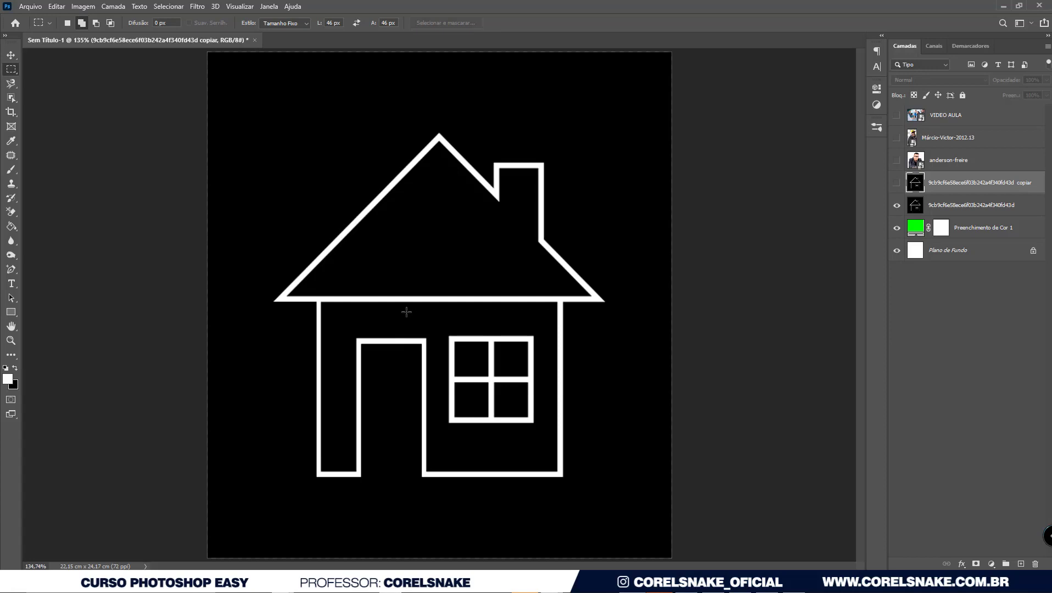
pyautogui.scroll(-1, 388, 286)
pyautogui.scroll(1, 418, 494)
pyautogui.scroll(1, 411, 461)
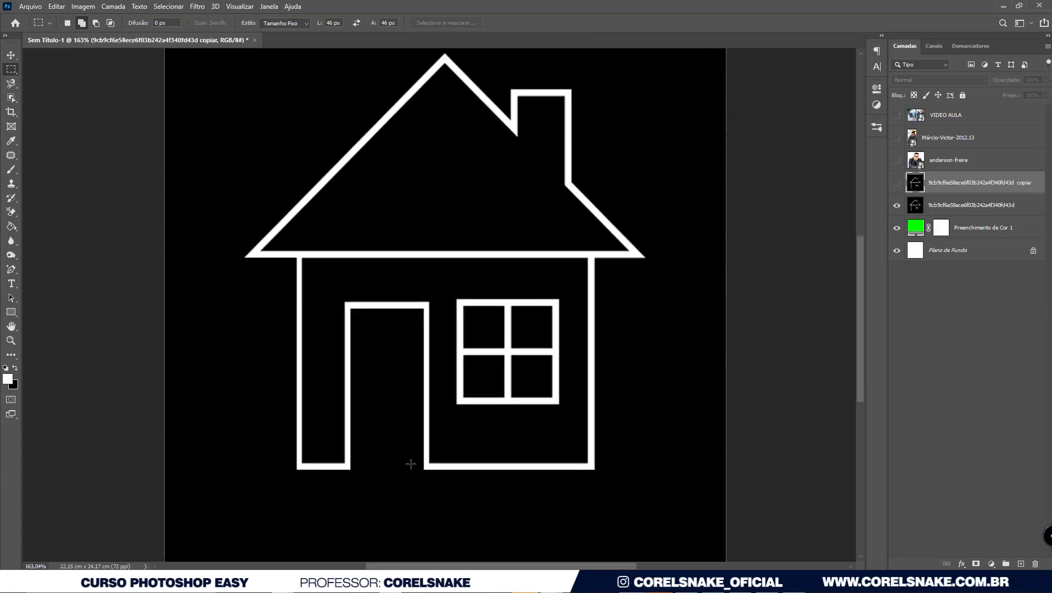
pyautogui.scroll(-1, 407, 410)
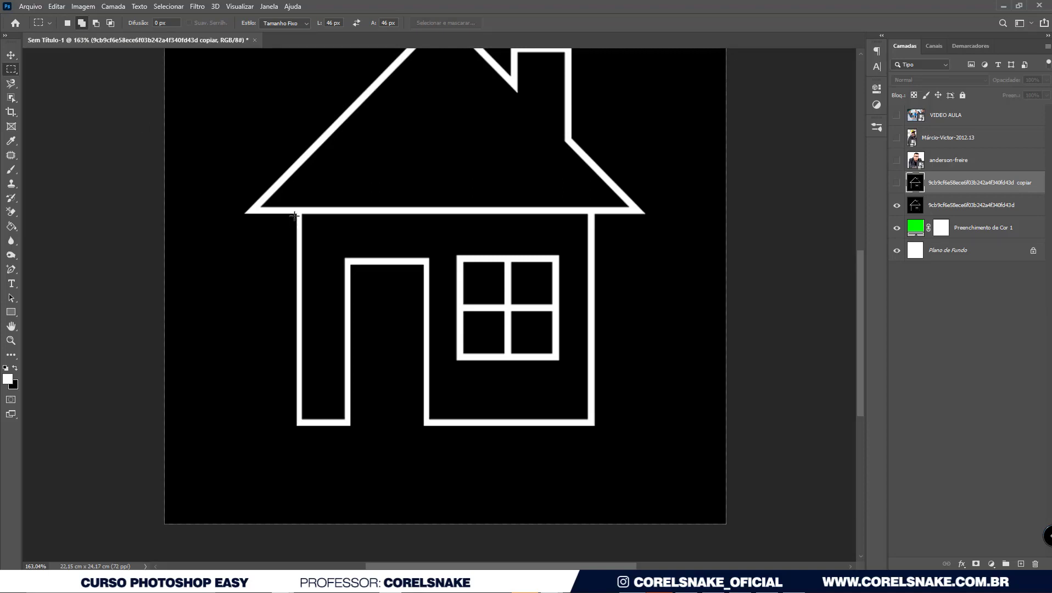
pyautogui.moveTo(296, 215); pyautogui.dragTo(271, 262)
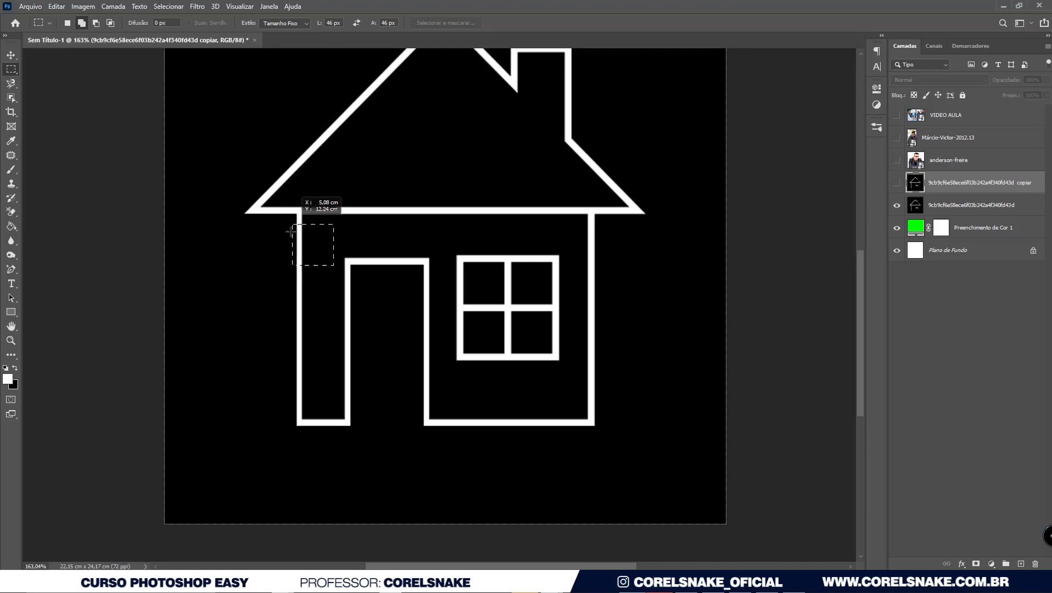
# Step: Return the style to Normal and select the strip from the roof corner to the bottom-left
pyautogui.click(290, 24)
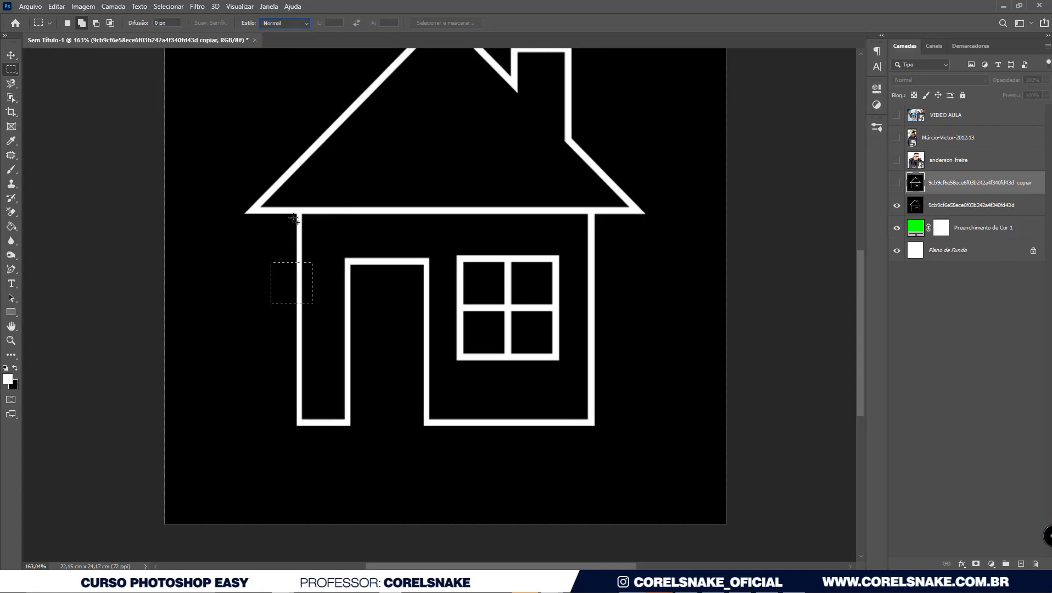
pyautogui.click(269, 209)
pyautogui.moveTo(297, 213); pyautogui.dragTo(151, 513)
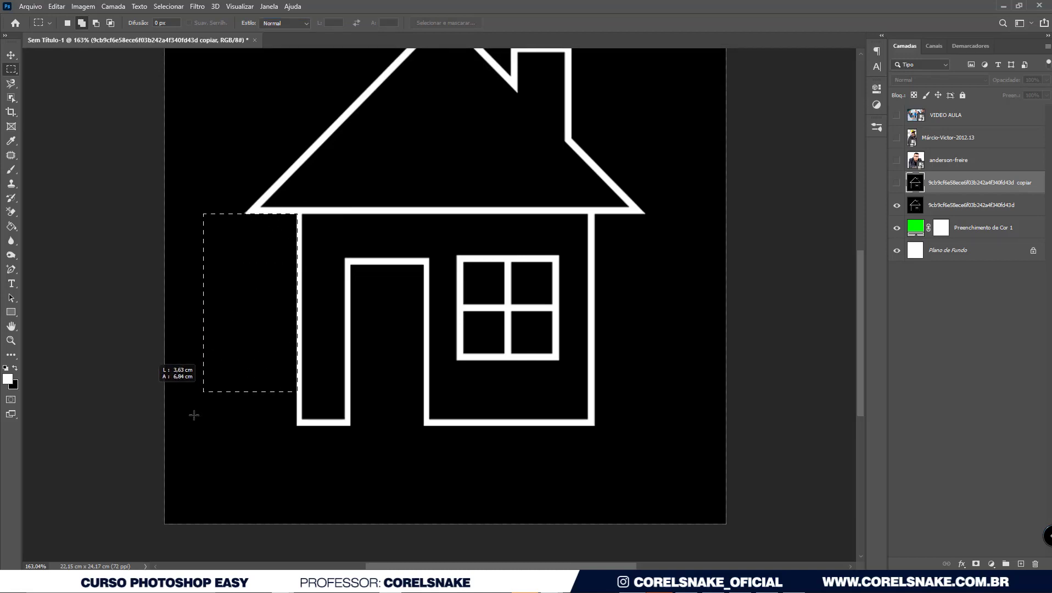
pyautogui.moveTo(151, 513); pyautogui.dragTo(147, 528)
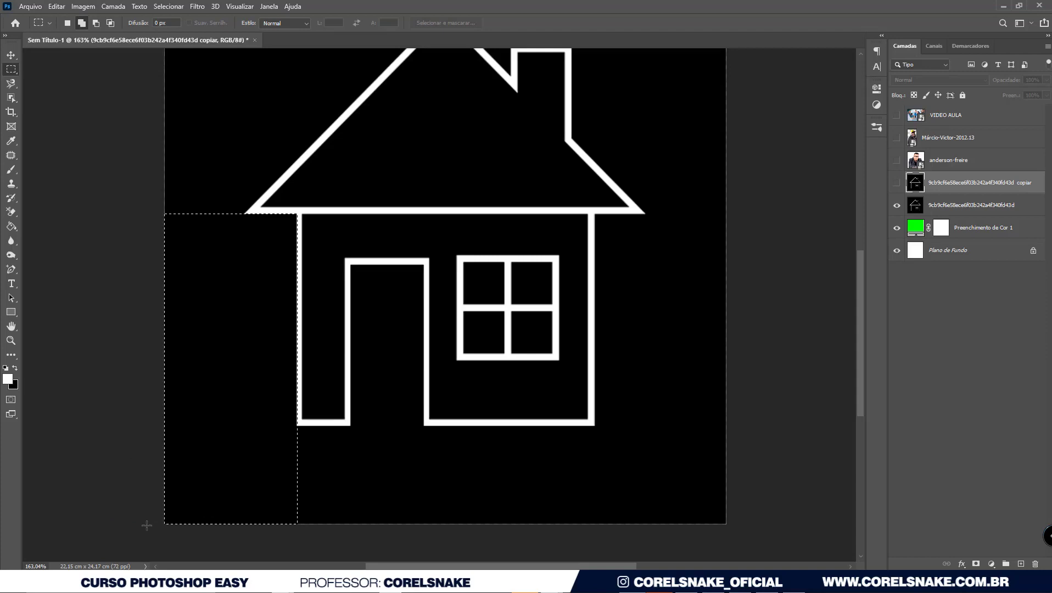
# Step: Delete the strip on the original layer, then add the area below the house
pyautogui.click(922, 206)
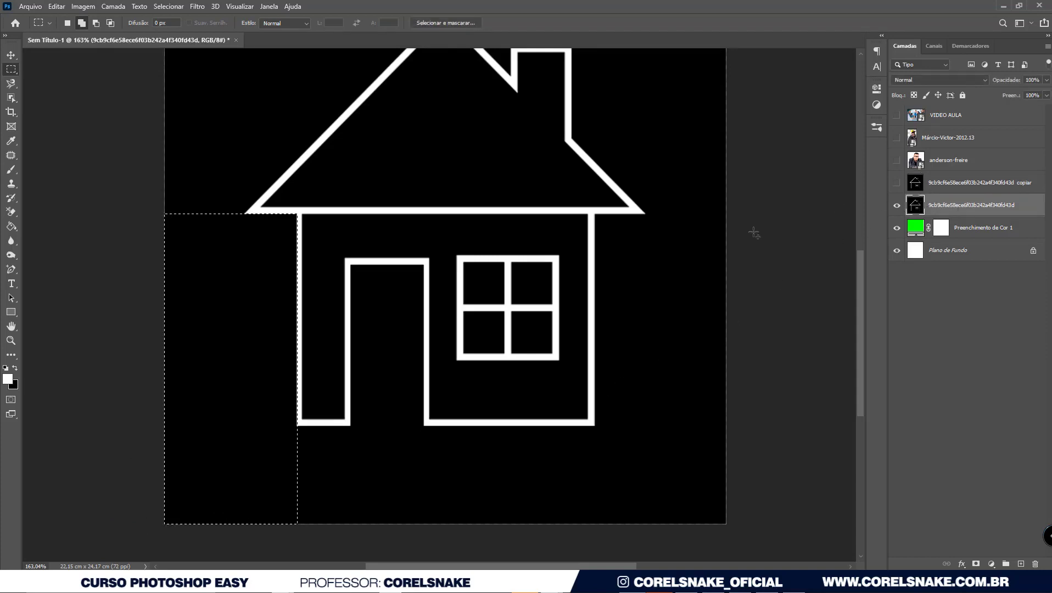
pyautogui.press('Delete')
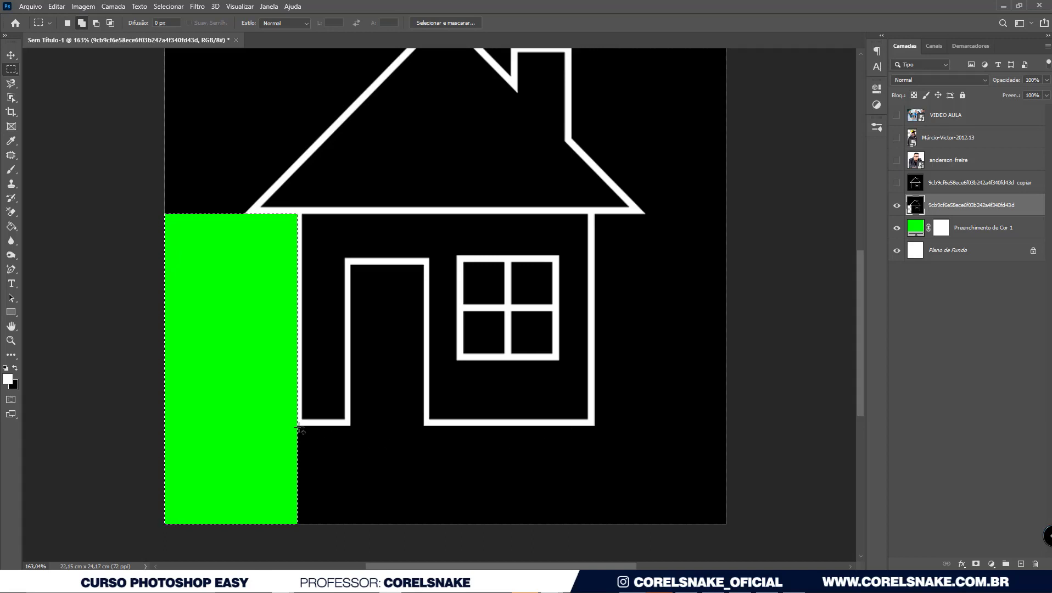
pyautogui.moveTo(297, 425); pyautogui.dragTo(750, 532)
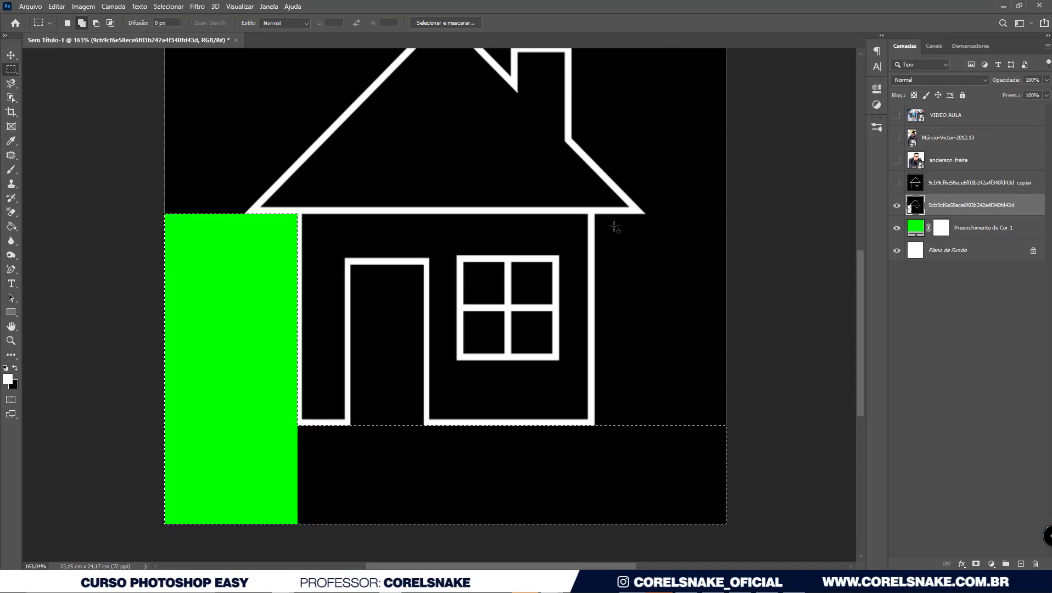
# Step: Add the areas right of the house and the door, fill them black, then select the walls
pyautogui.moveTo(595, 214); pyautogui.dragTo(747, 506)
pyautogui.moveTo(350, 264); pyautogui.dragTo(425, 456)
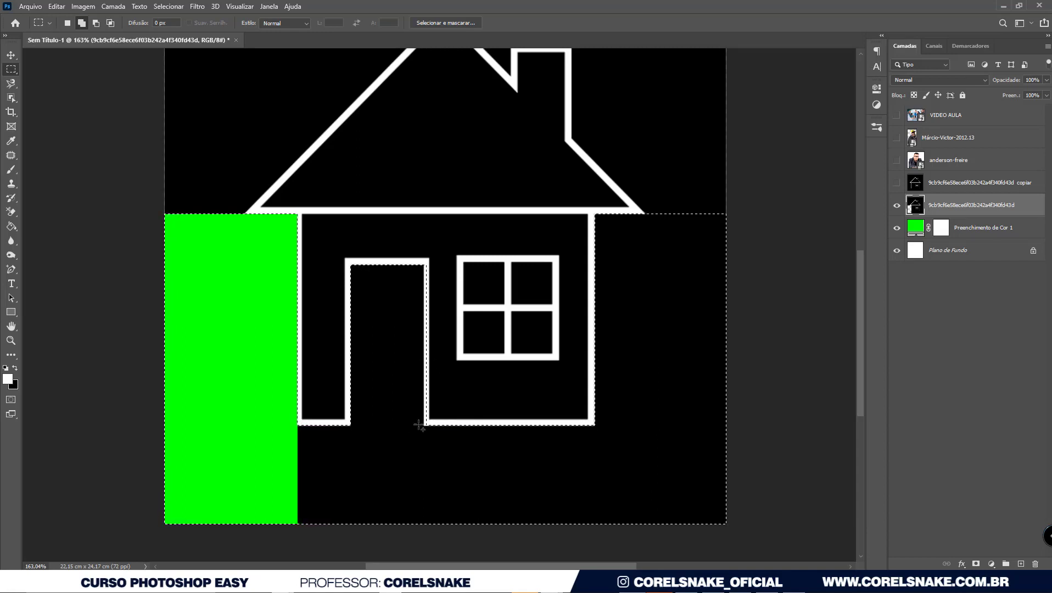
pyautogui.hotkey('ctrl', 'z')
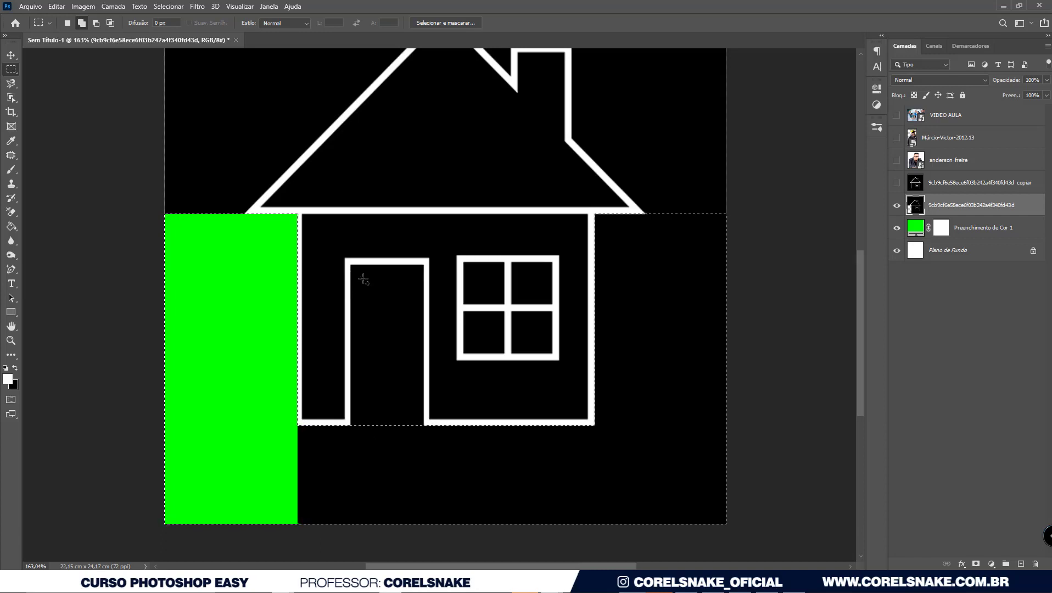
pyautogui.moveTo(350, 266); pyautogui.dragTo(424, 448)
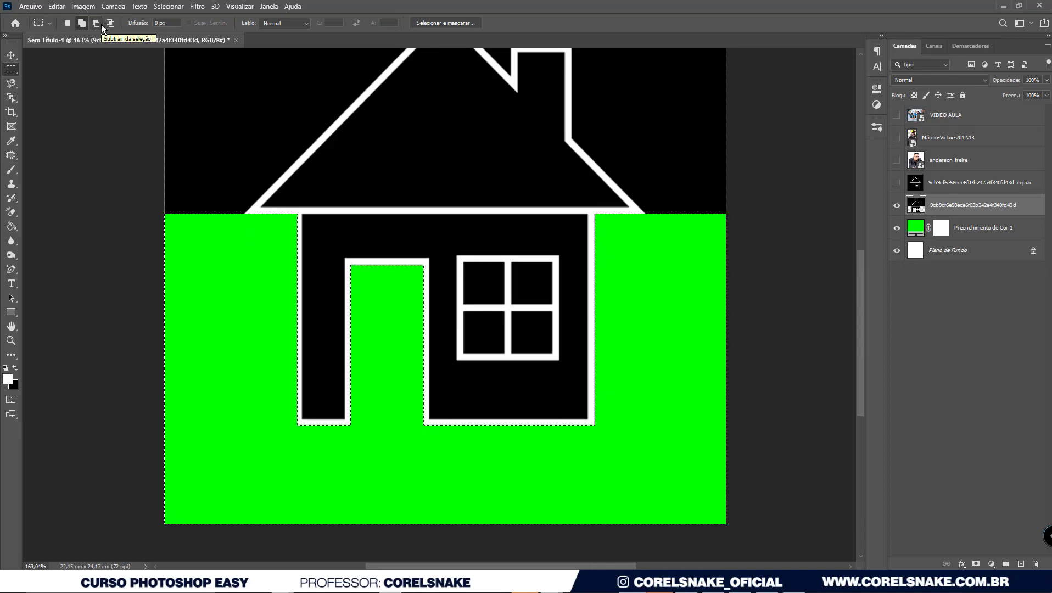
pyautogui.hotkey('ctrl', 'BackSpace')
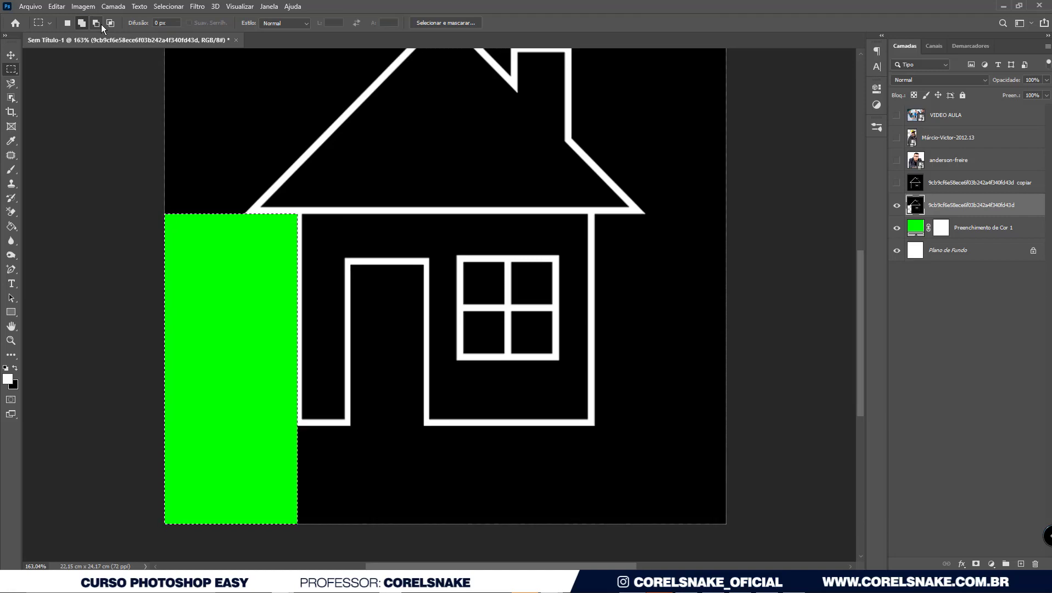
pyautogui.hotkey('ctrl', 'BackSpace')
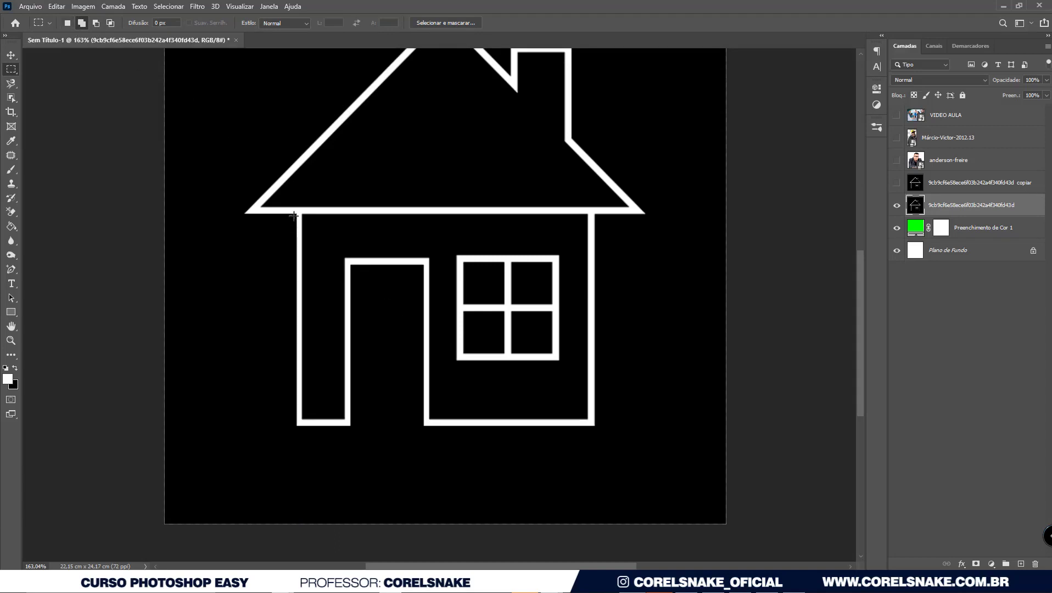
pyautogui.moveTo(297, 213); pyautogui.dragTo(593, 425)
# Step: Subtract the door opening from the walls selection with a marquee around the door
pyautogui.click(97, 21)
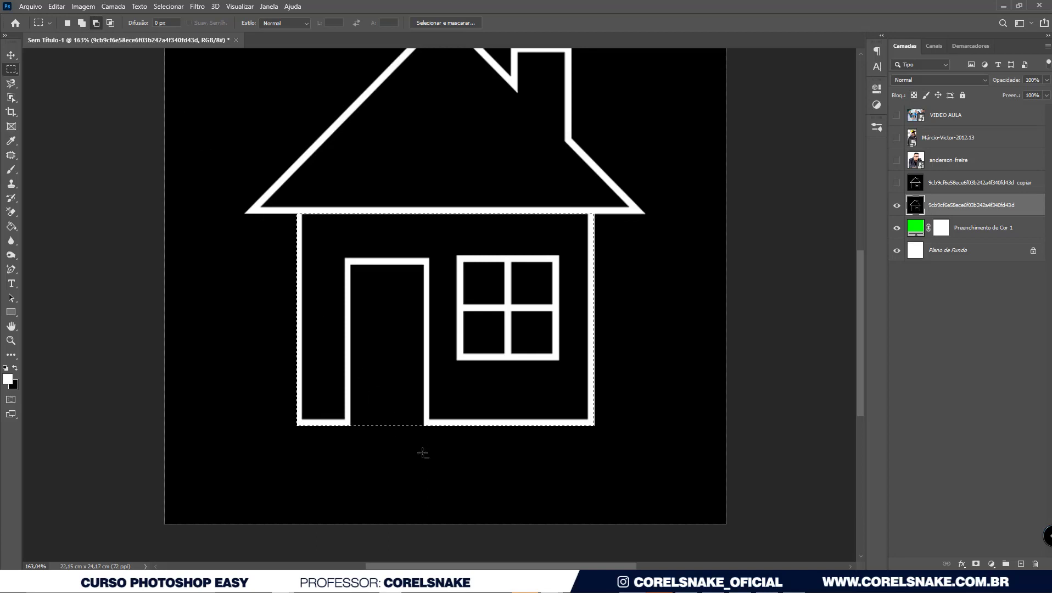
pyautogui.moveTo(424, 447); pyautogui.dragTo(353, 268)
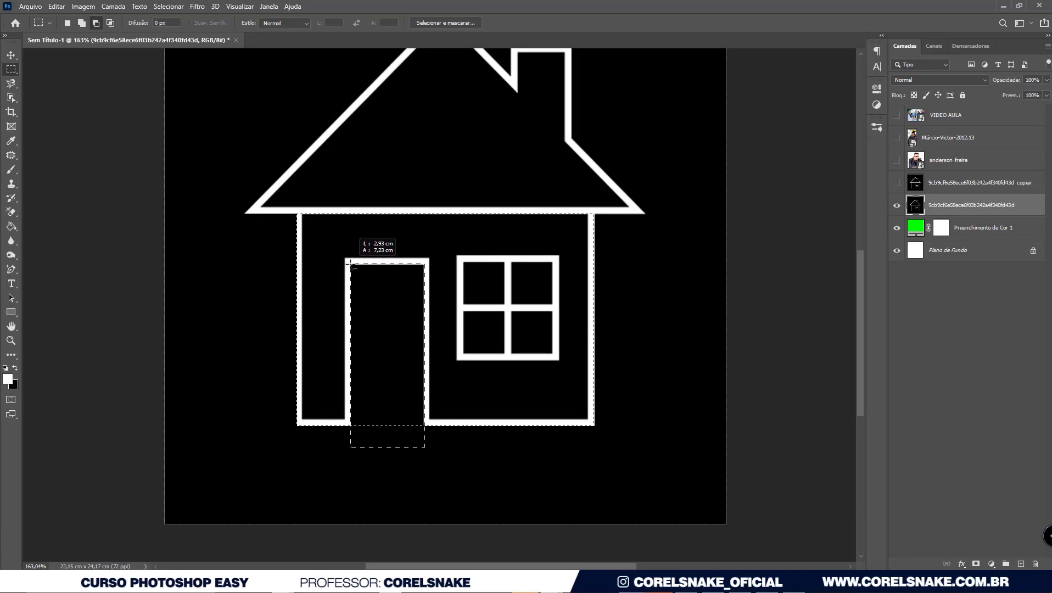
pyautogui.moveTo(353, 268); pyautogui.dragTo(353, 268)
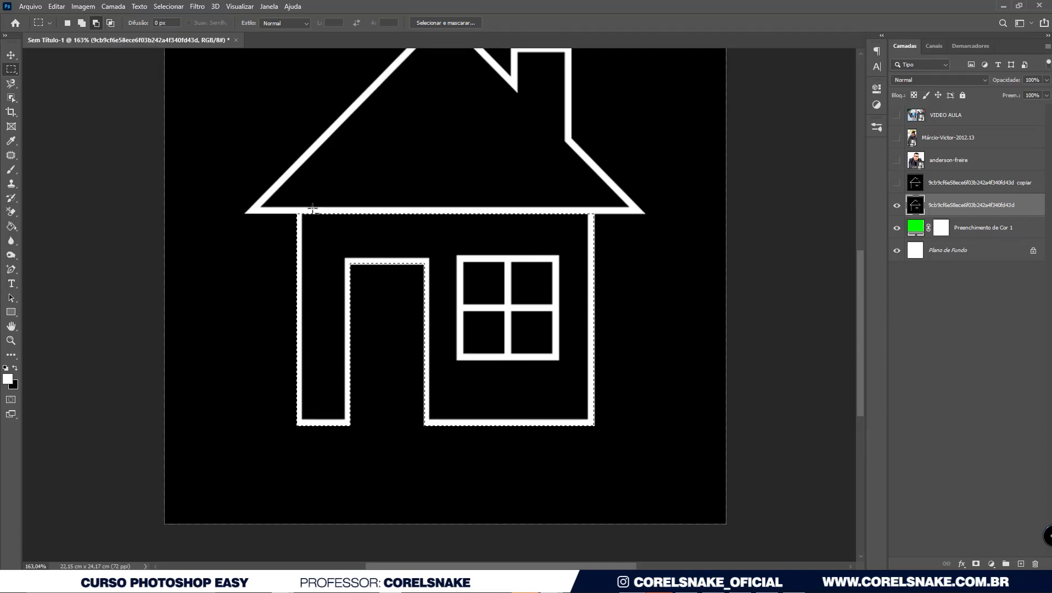
# Step: Set the marquee style to Fixed Ratio with a height ratio of 60
pyautogui.click(166, 23)
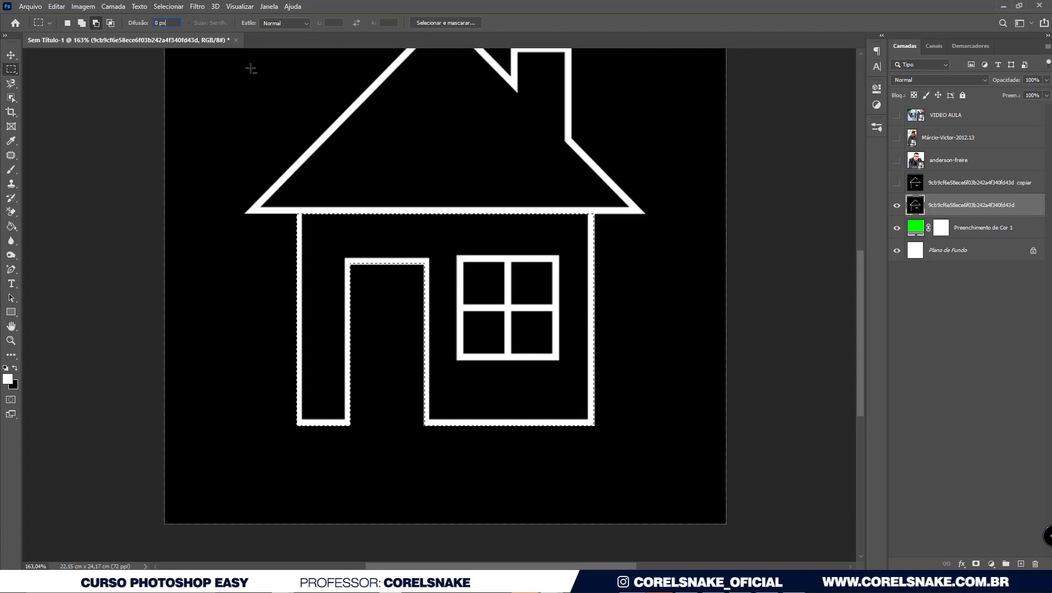
pyautogui.click(278, 24)
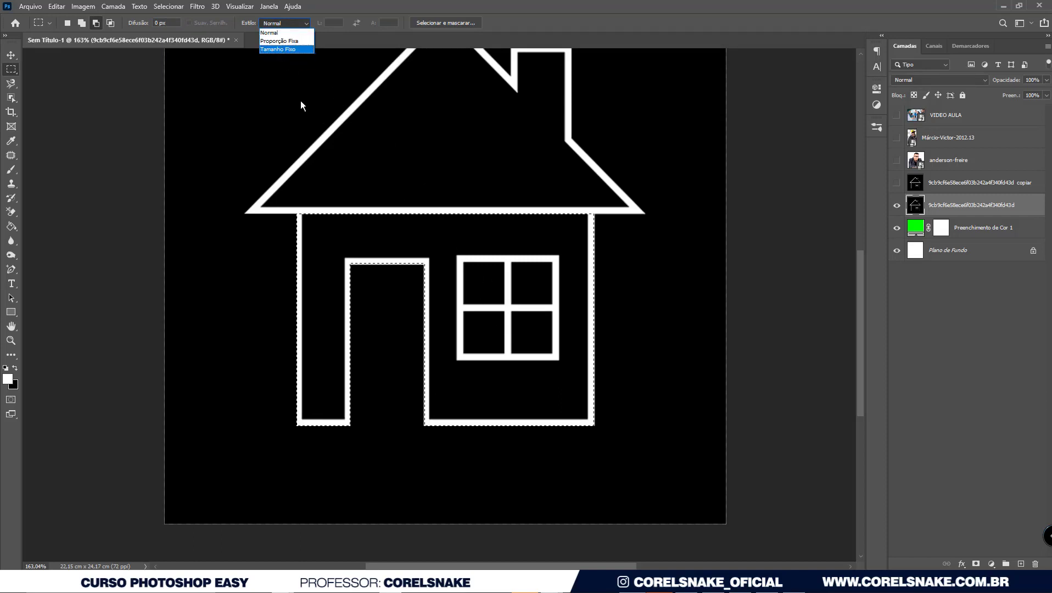
pyautogui.click(284, 41)
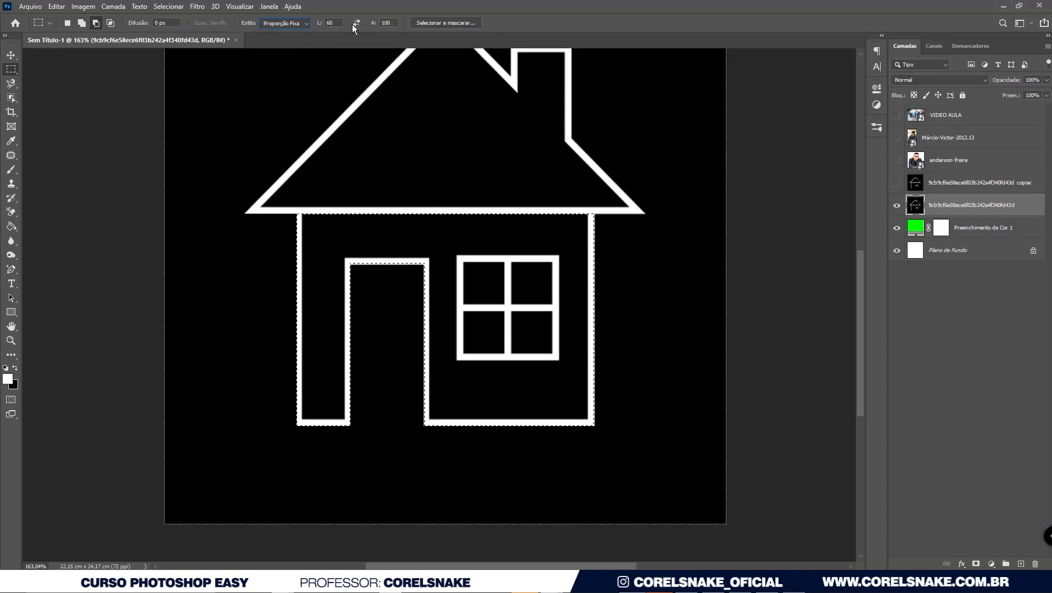
pyautogui.write('60')
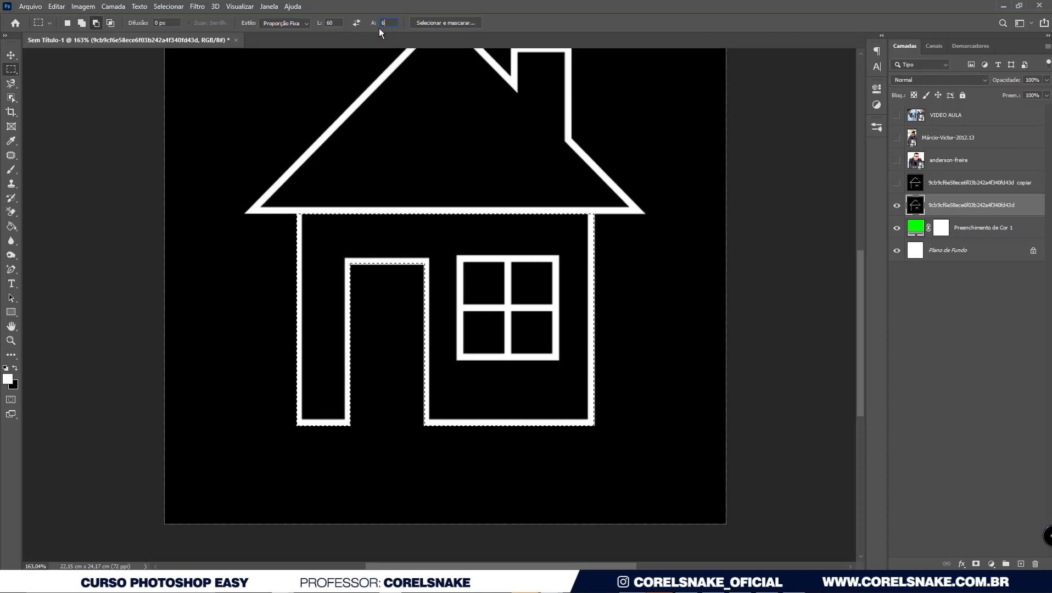
pyautogui.press('Return')
# Step: Select the window's top-left pane and clear it, then undo, deselect and zoom out
pyautogui.moveTo(463, 262); pyautogui.dragTo(501, 309)
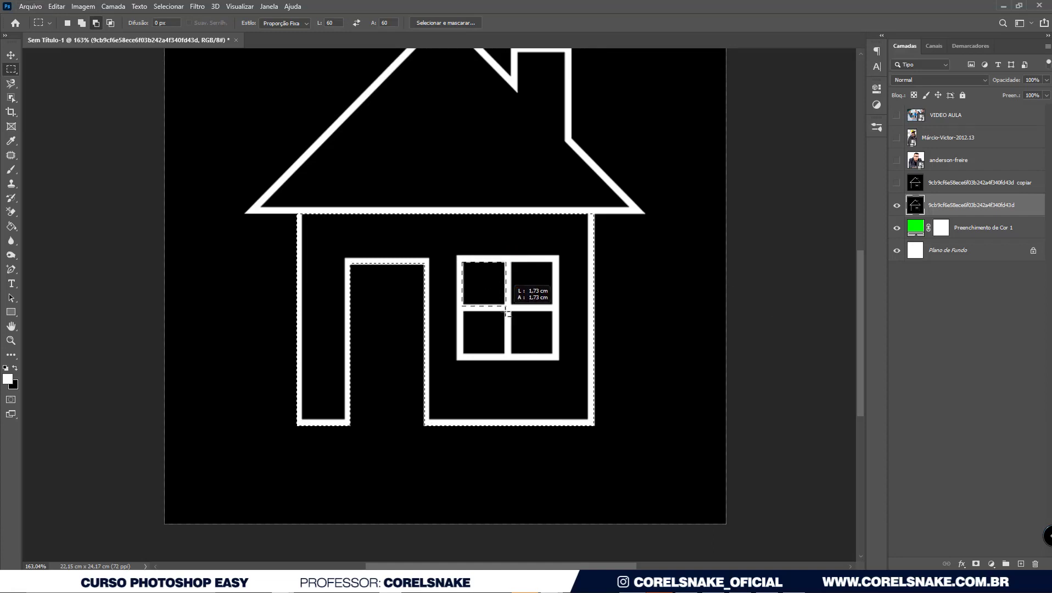
pyautogui.moveTo(500, 309)
pyautogui.mouseDown()
pyautogui.moveTo(521, 326)
pyautogui.moveTo(505, 306)
pyautogui.mouseUp()
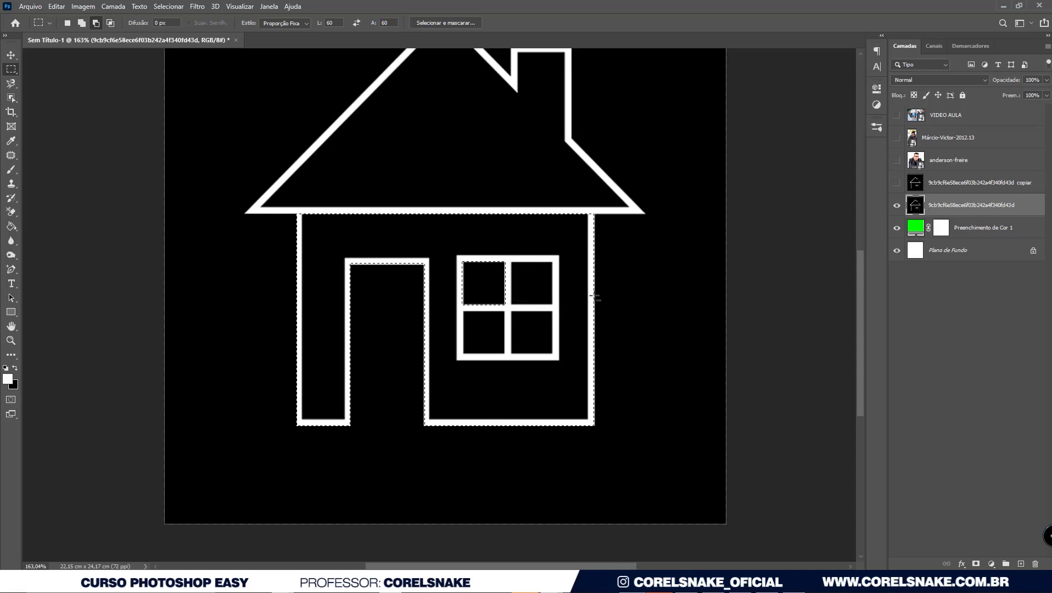
pyautogui.press('Delete')
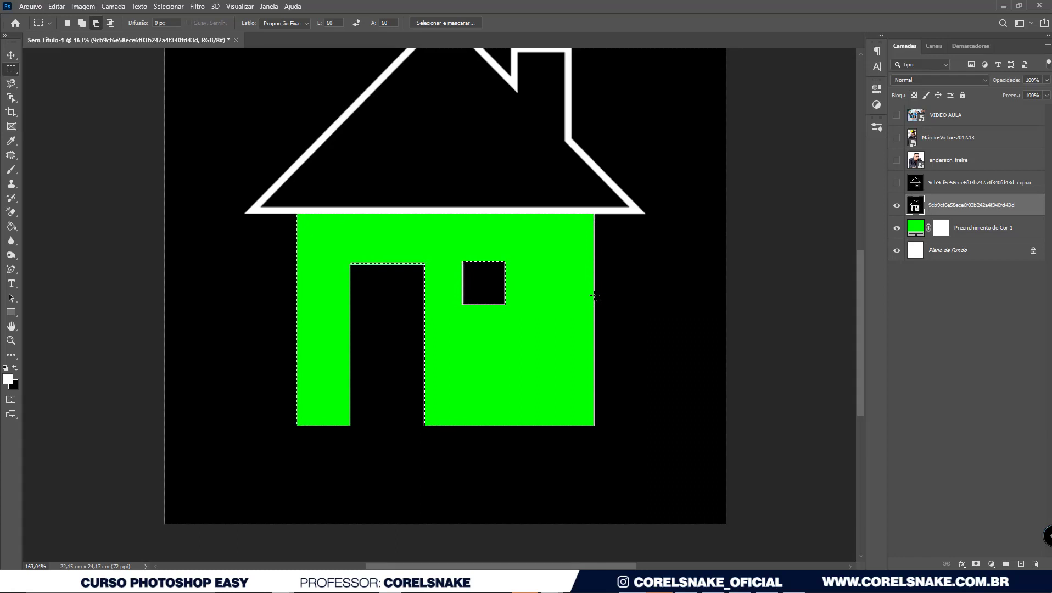
pyautogui.hotkey('ctrl', 'z')
pyautogui.hotkey('ctrl', 'd')
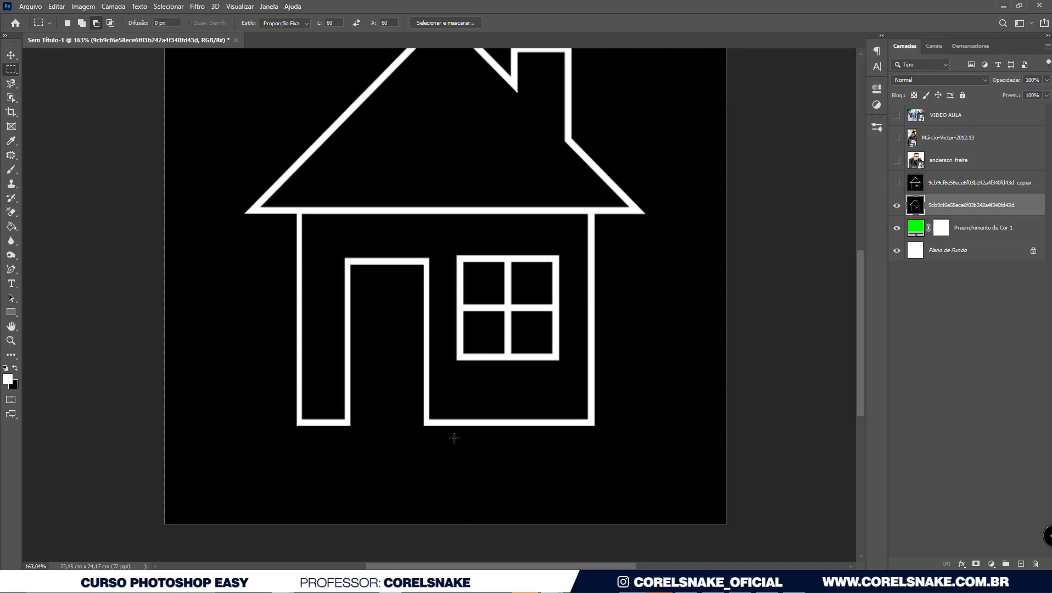
pyautogui.scroll(-2, 449, 475)
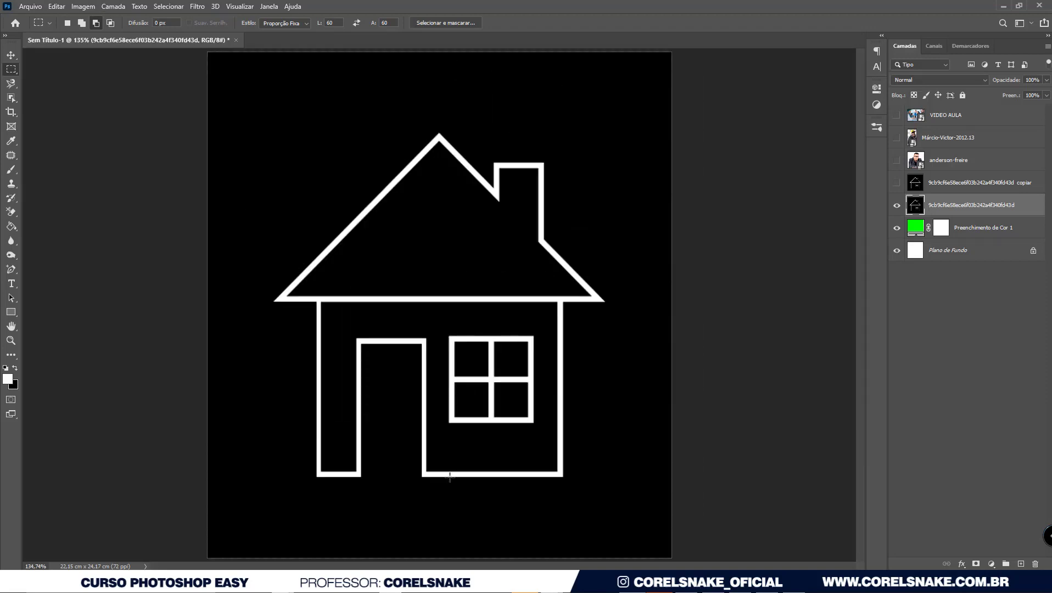
# Step: Switch to the Lasso tool, sketch a freehand selection across the sky, then discard it
pyautogui.scroll(-2, 330, 266)
pyautogui.scroll(2, 313, 199)
pyautogui.click(11, 87)
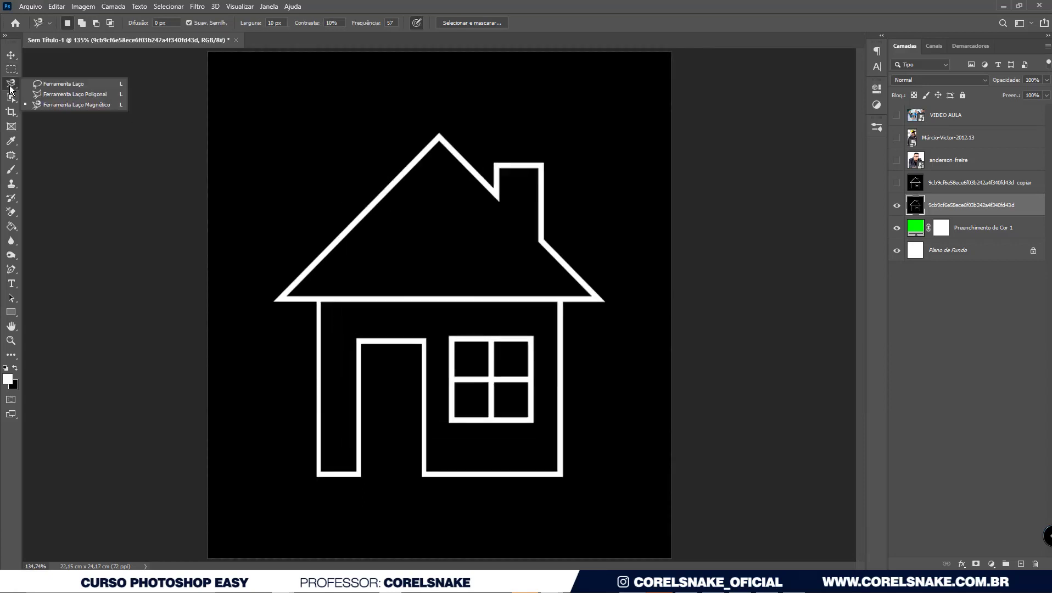
pyautogui.click(85, 85)
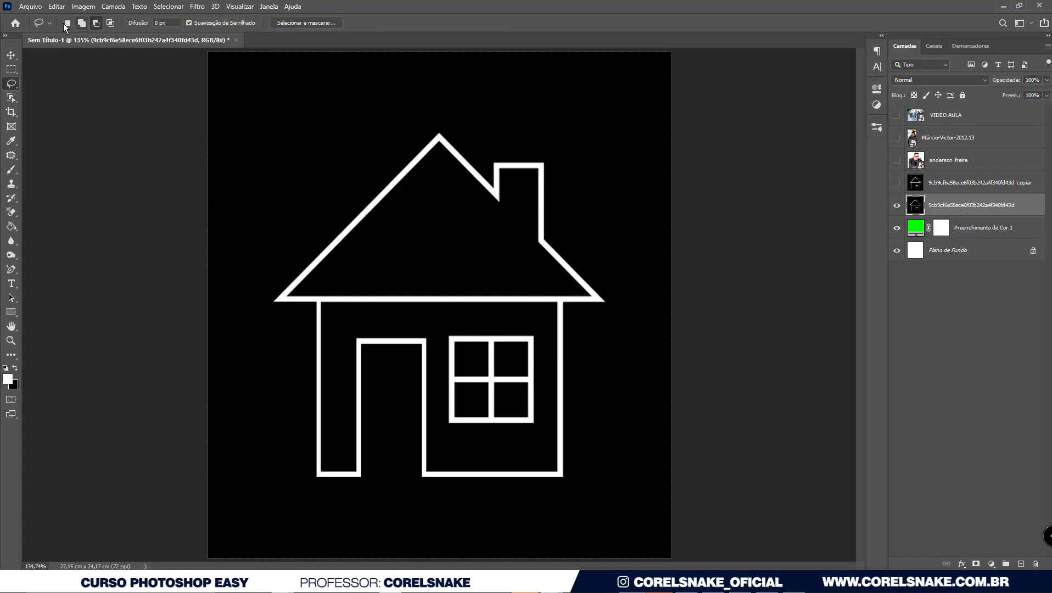
pyautogui.scroll(1, 297, 108)
pyautogui.scroll(3, 297, 108)
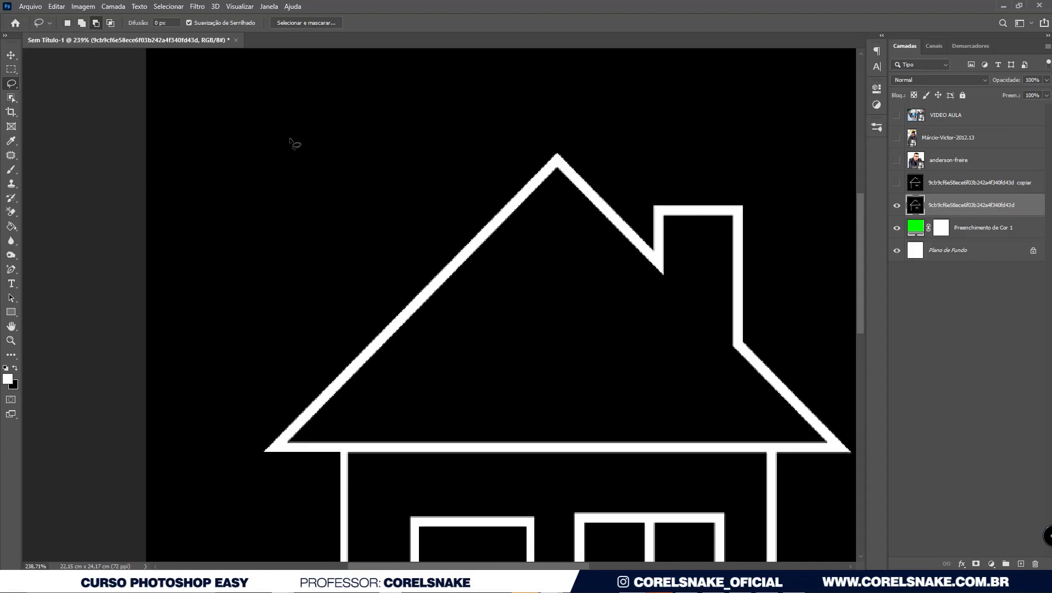
pyautogui.moveTo(199, 122)
pyautogui.mouseDown()
pyautogui.moveTo(345, 296)
pyautogui.moveTo(438, 195)
pyautogui.moveTo(456, 119)
pyautogui.moveTo(420, 83)
pyautogui.moveTo(560, 174)
pyautogui.moveTo(669, 329)
pyautogui.moveTo(368, 403)
pyautogui.moveTo(171, 333)
pyautogui.moveTo(156, 137)
pyautogui.moveTo(281, 114)
pyautogui.mouseUp()
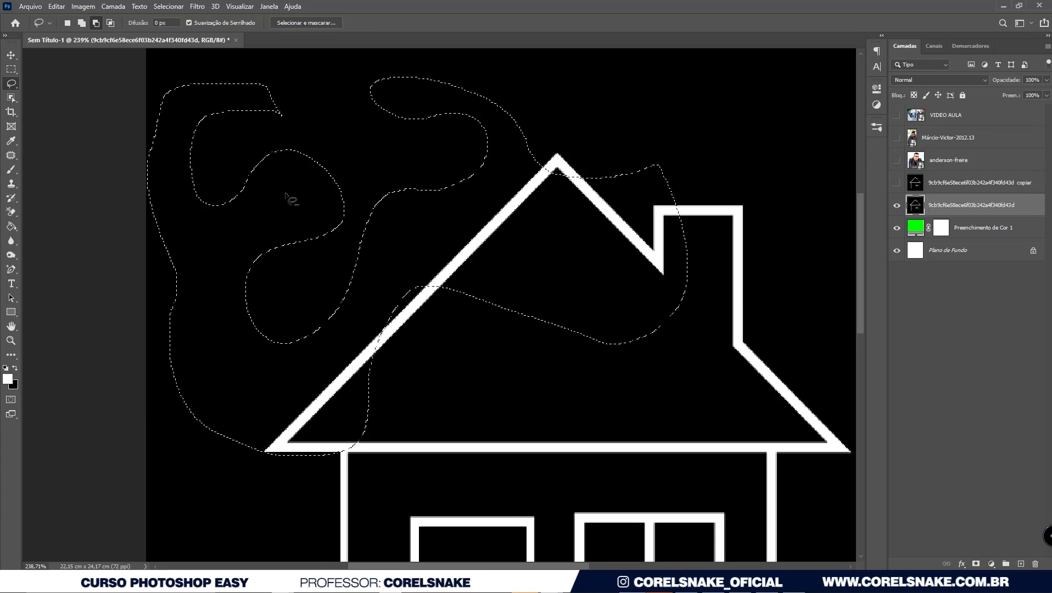
pyautogui.hotkey('ctrl', 'd')
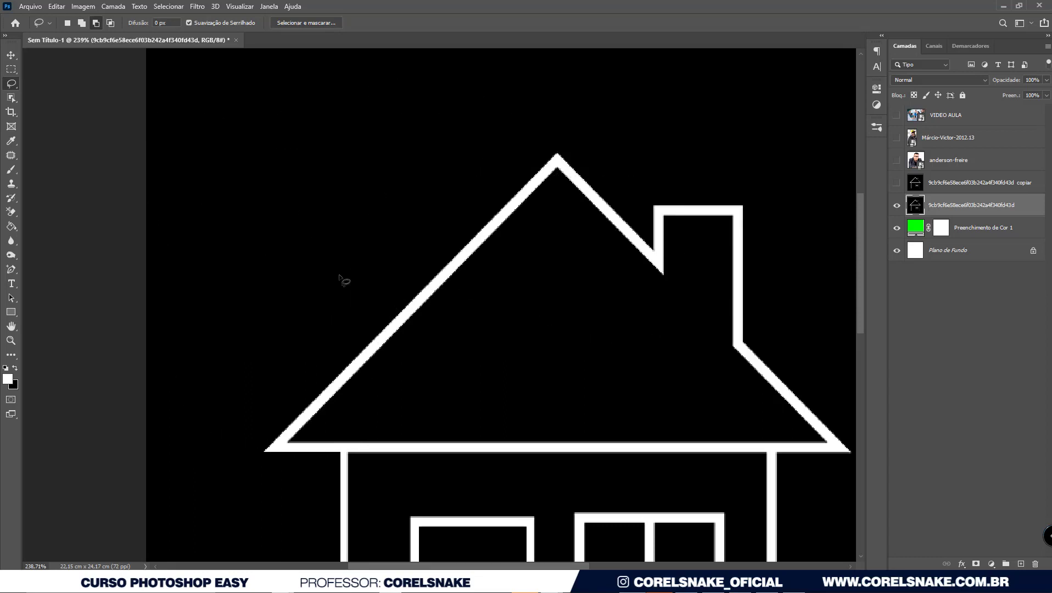
# Step: Build a lobed freehand selection left of the roof, subtracting and intersecting shapes, then deselect
pyautogui.moveTo(224, 189)
pyautogui.mouseDown()
pyautogui.moveTo(341, 270)
pyautogui.moveTo(226, 224)
pyautogui.mouseUp()
pyautogui.moveTo(289, 269); pyautogui.dragTo(282, 273)
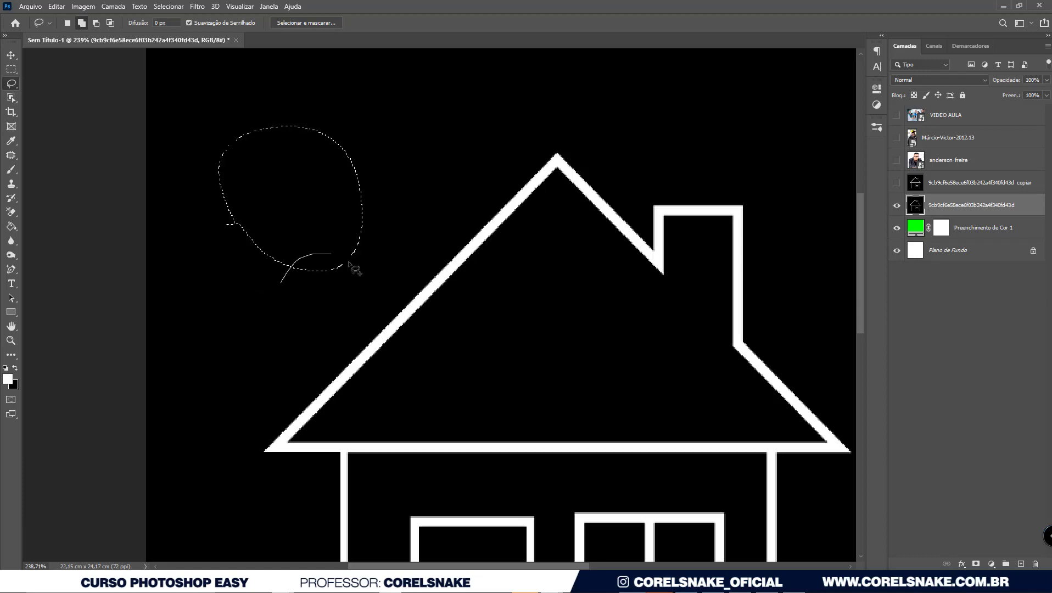
pyautogui.moveTo(369, 211)
pyautogui.mouseDown()
pyautogui.moveTo(406, 235)
pyautogui.moveTo(360, 290)
pyautogui.mouseUp()
pyautogui.press('alt')
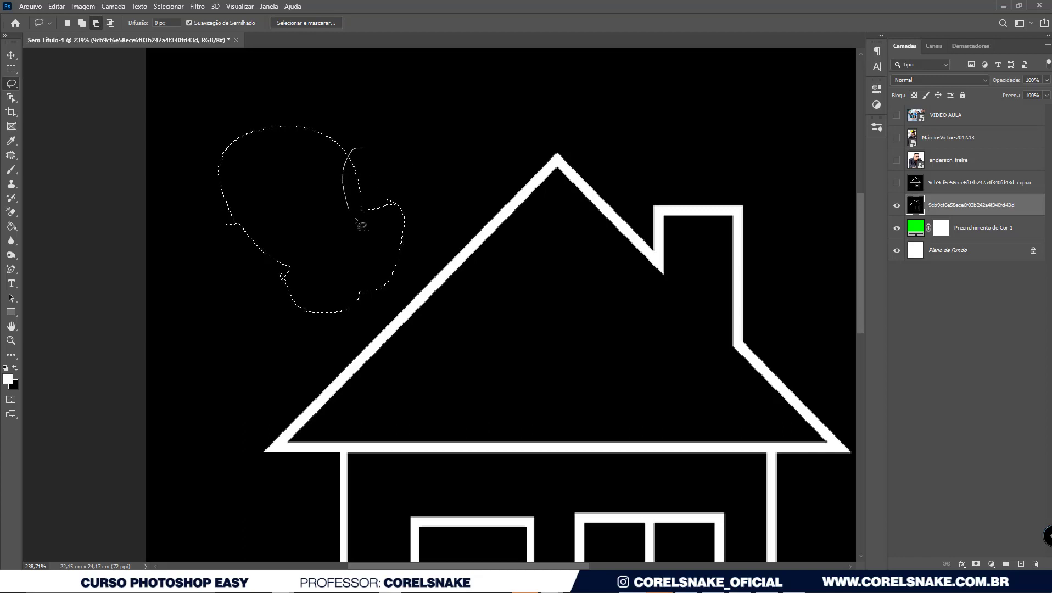
pyautogui.moveTo(356, 221); pyautogui.dragTo(363, 148)
pyautogui.click(110, 23)
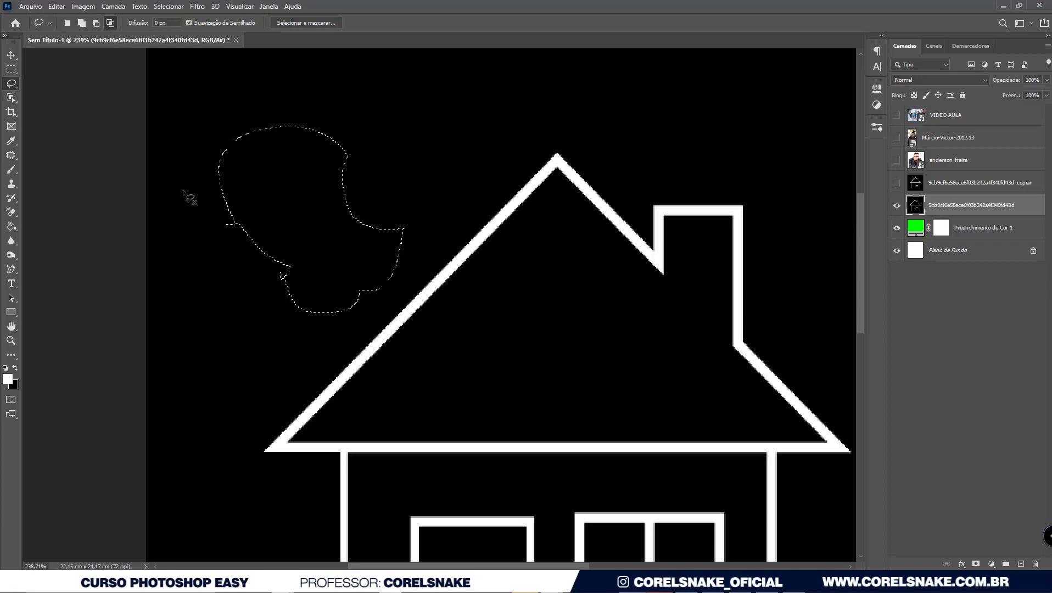
pyautogui.moveTo(389, 189)
pyautogui.mouseDown()
pyautogui.moveTo(386, 284)
pyautogui.moveTo(403, 188)
pyautogui.mouseUp()
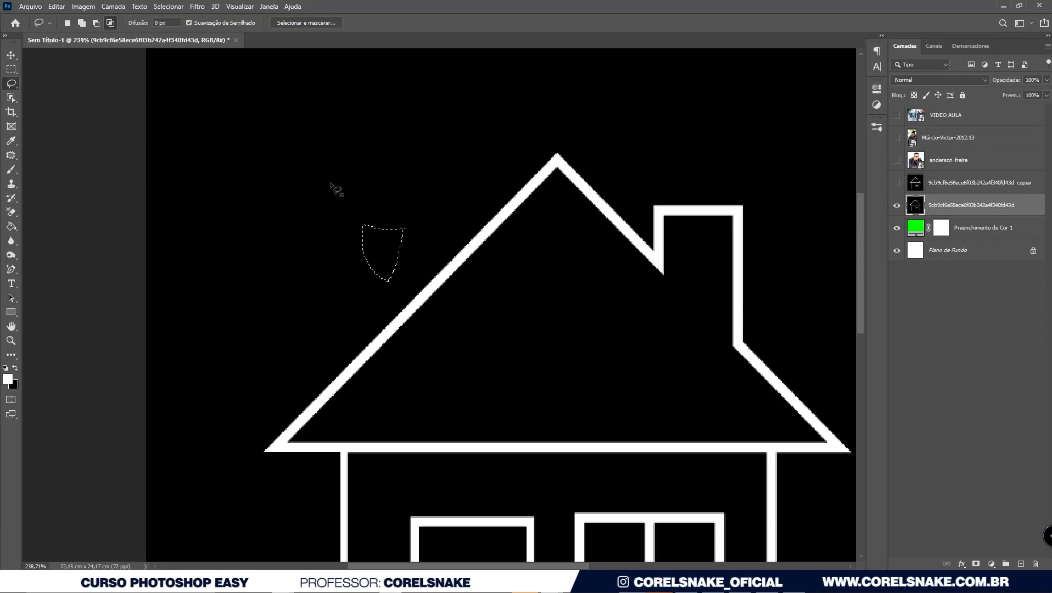
pyautogui.hotkey('ctrl', 'd')
pyautogui.rightClick(14, 87)
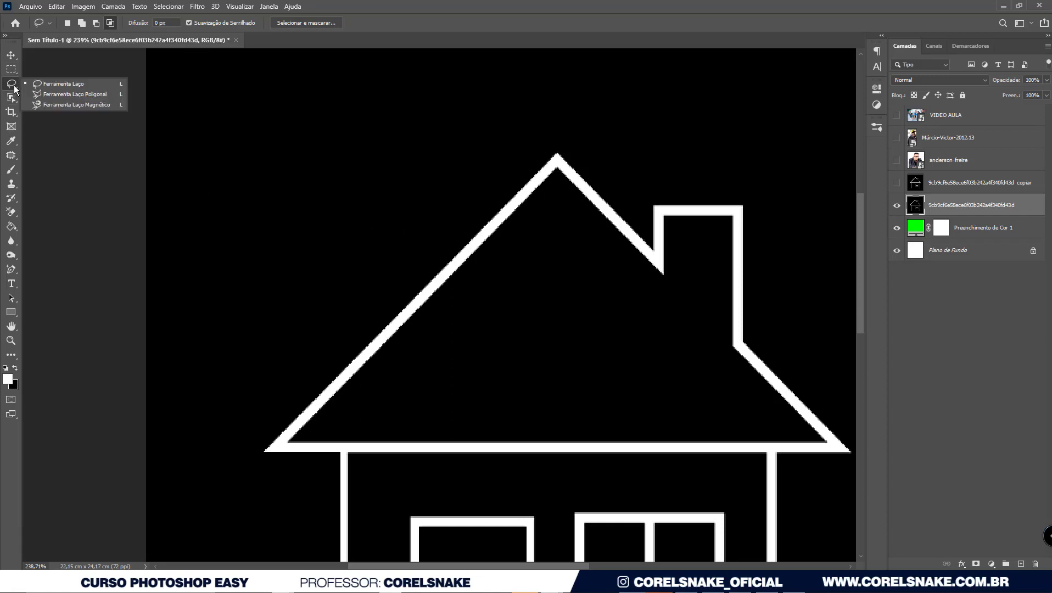
pyautogui.click(67, 93)
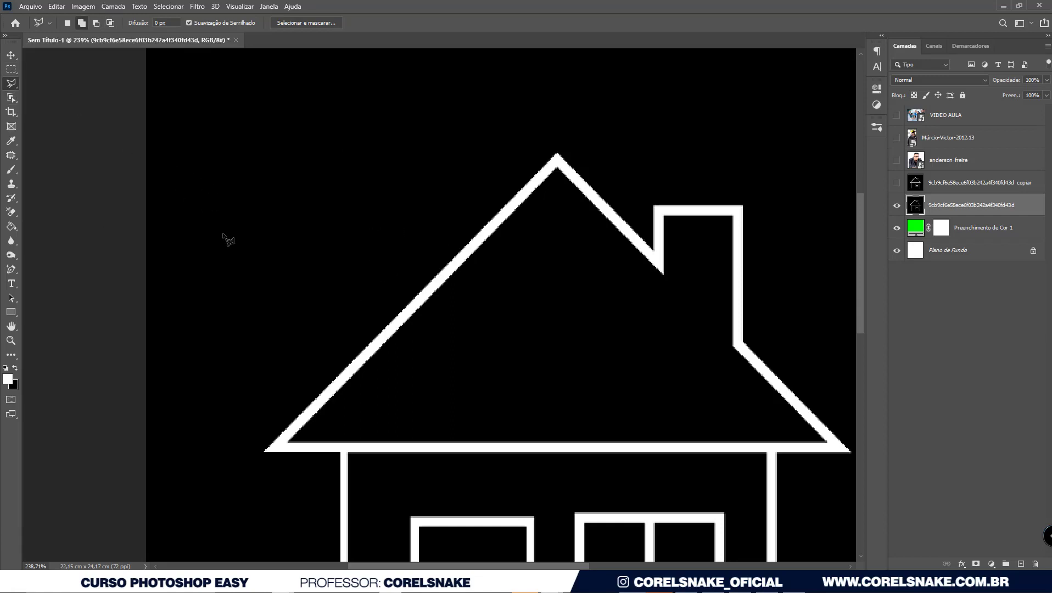
# Step: Draw a test polygonal selection near the roof and discard it
pyautogui.click(216, 285)
pyautogui.doubleClick(393, 186)
pyautogui.hotkey('ctrl', 'd')
# Step: Trace the roof and chimney corners with the Polygonal Lasso and clear them to green
pyautogui.click(264, 451)
pyautogui.click(557, 155)
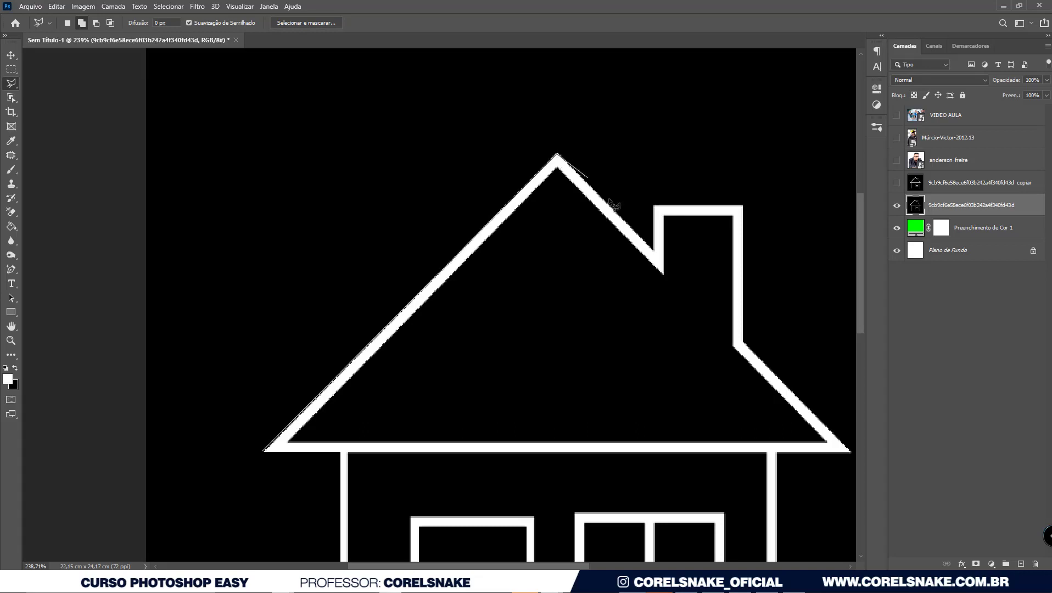
pyautogui.click(654, 253)
pyautogui.click(655, 207)
pyautogui.click(744, 207)
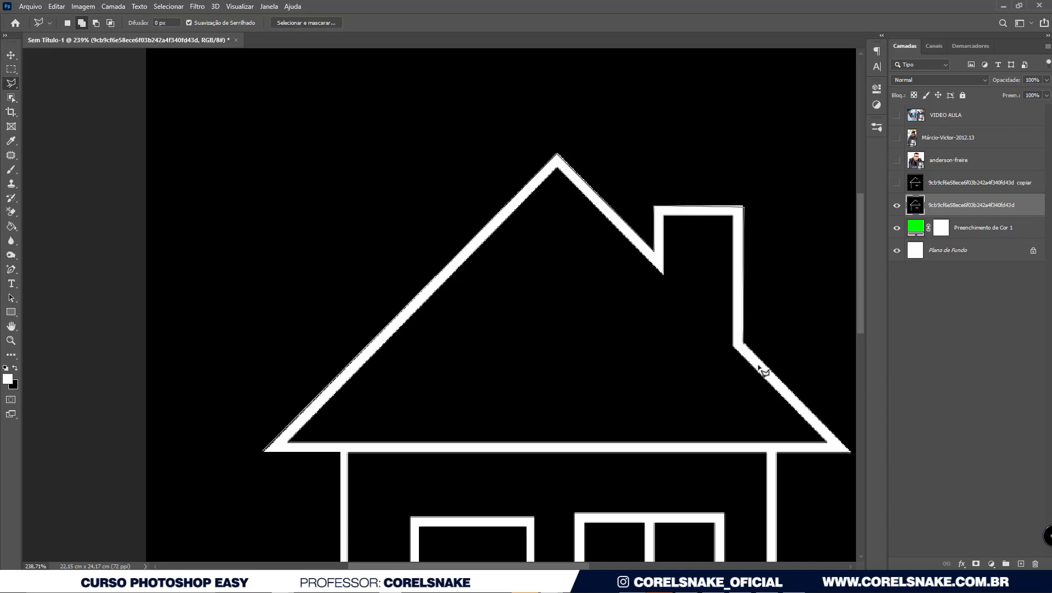
pyautogui.click(850, 452)
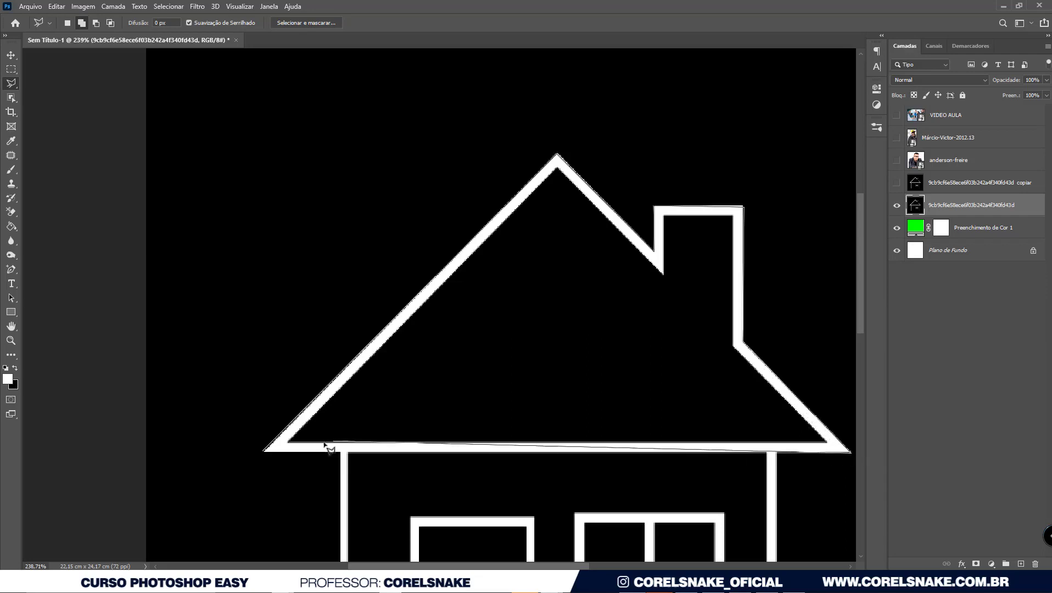
pyautogui.click(263, 451)
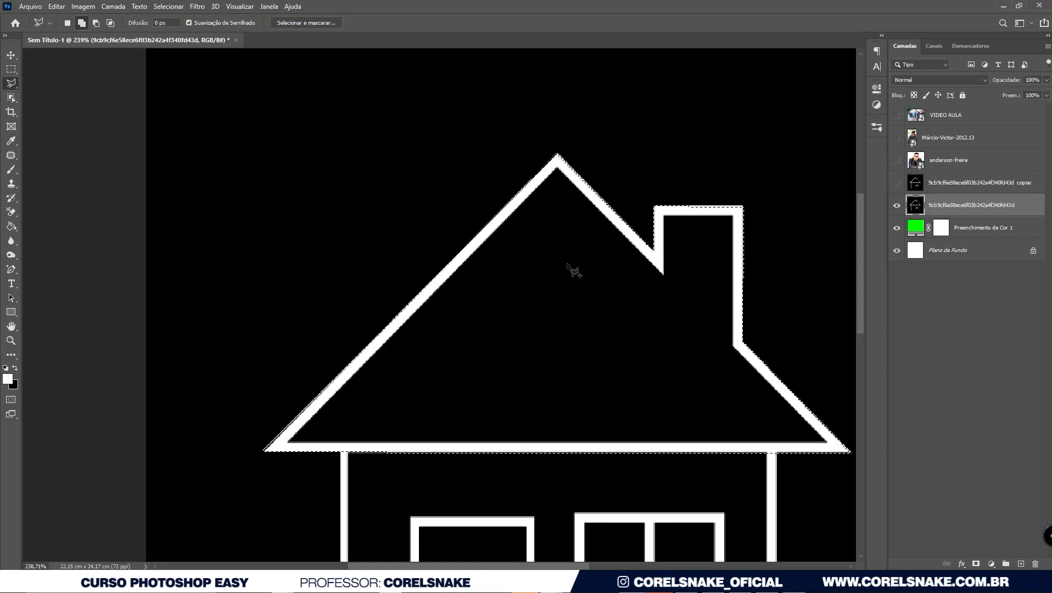
pyautogui.press('Delete')
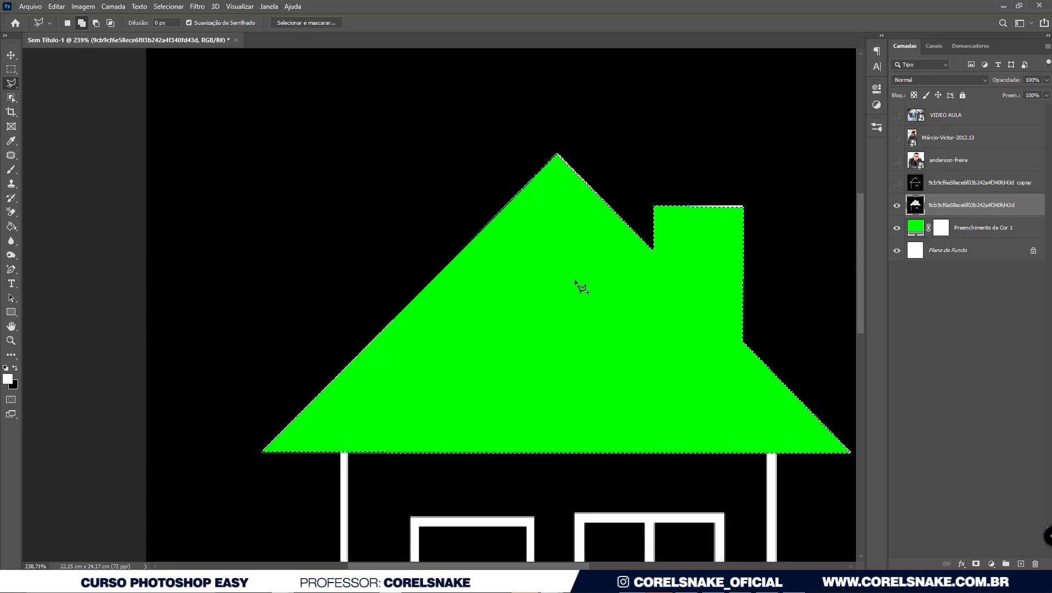
# Step: Switch to the Rectangular Marquee in New Selection mode and draw a small square at the chimney's top-right
pyautogui.scroll(2, 752, 200)
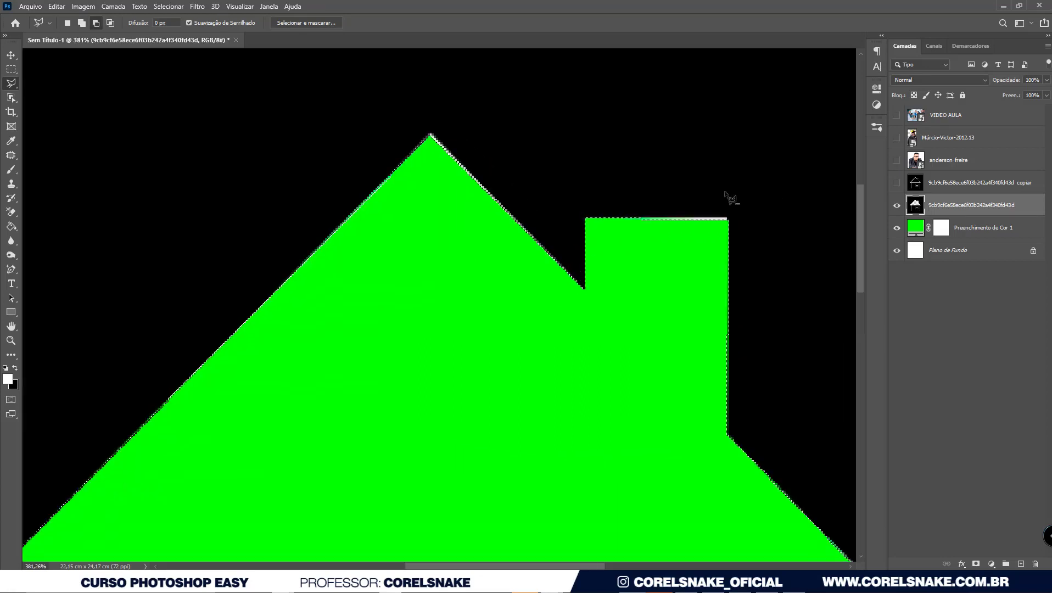
pyautogui.scroll(3, 711, 263)
pyautogui.scroll(1, 571, 257)
pyautogui.scroll(-2, 572, 257)
pyautogui.scroll(1, 382, 258)
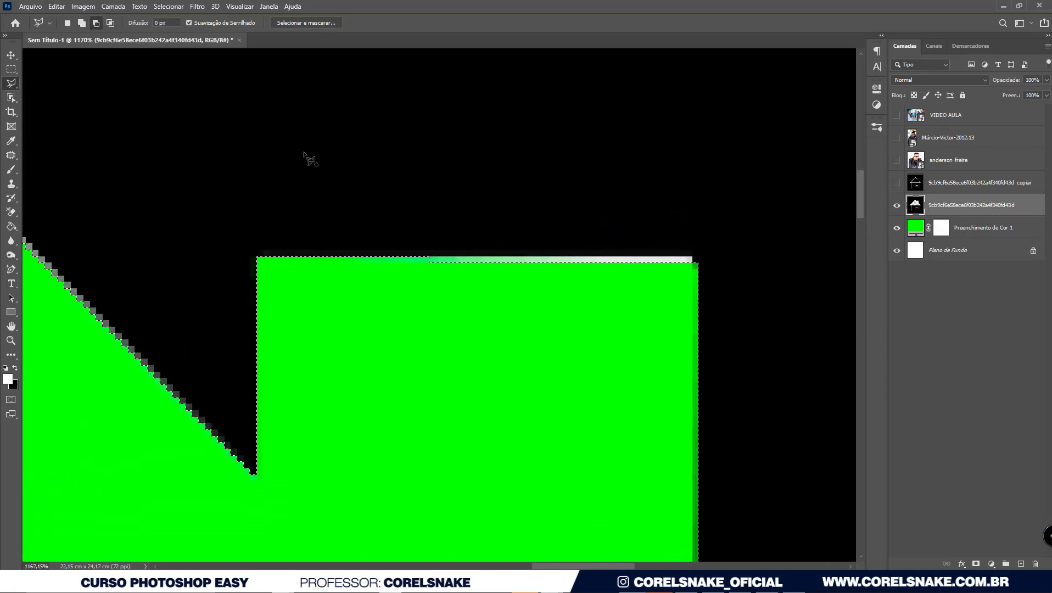
pyautogui.click(11, 69)
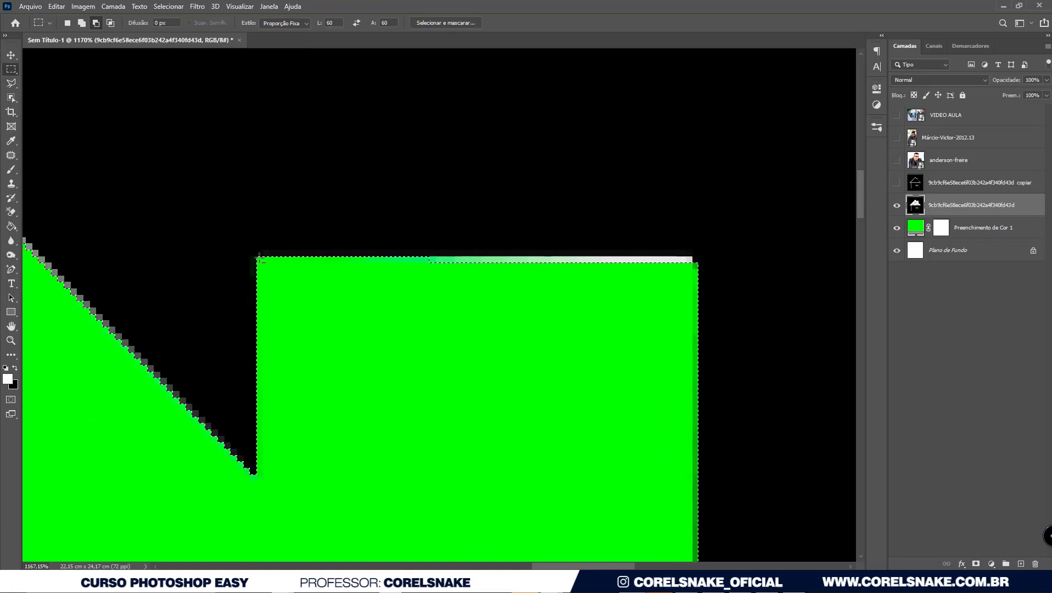
pyautogui.click(67, 24)
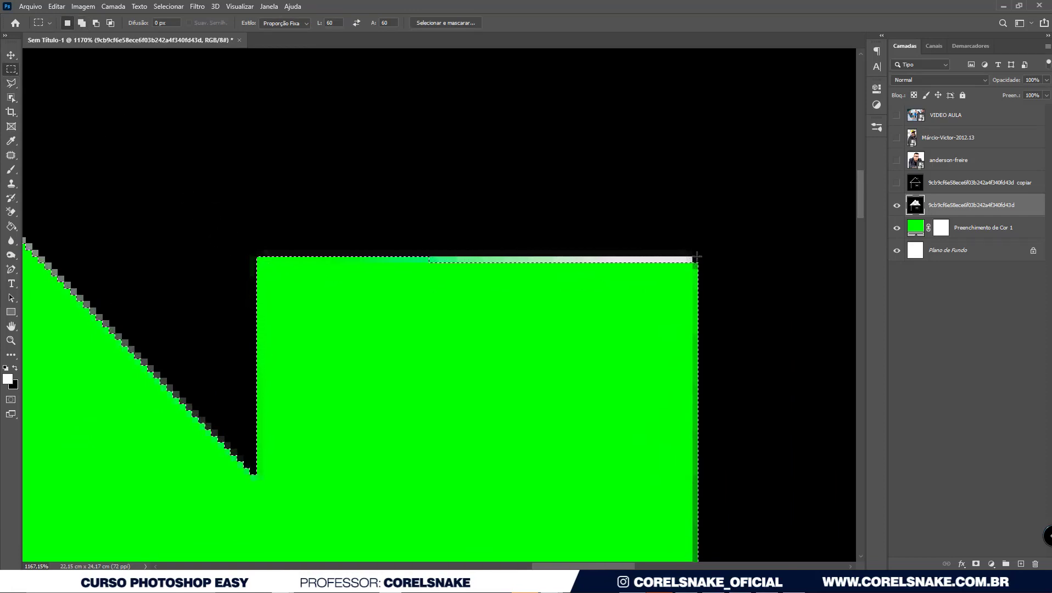
pyautogui.moveTo(699, 250)
pyautogui.mouseDown()
pyautogui.moveTo(651, 270)
pyautogui.moveTo(257, 332)
pyautogui.mouseUp()
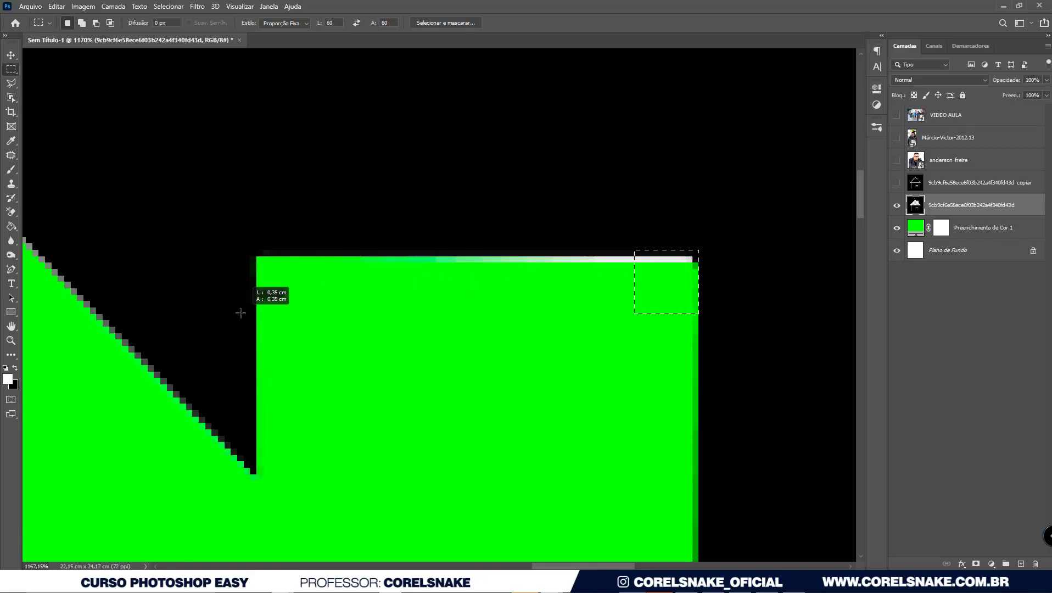
pyautogui.moveTo(257, 332); pyautogui.dragTo(263, 332)
# Step: With Normal style, select the white strip across the chimney top, then deselect and zoom out
pyautogui.click(280, 33)
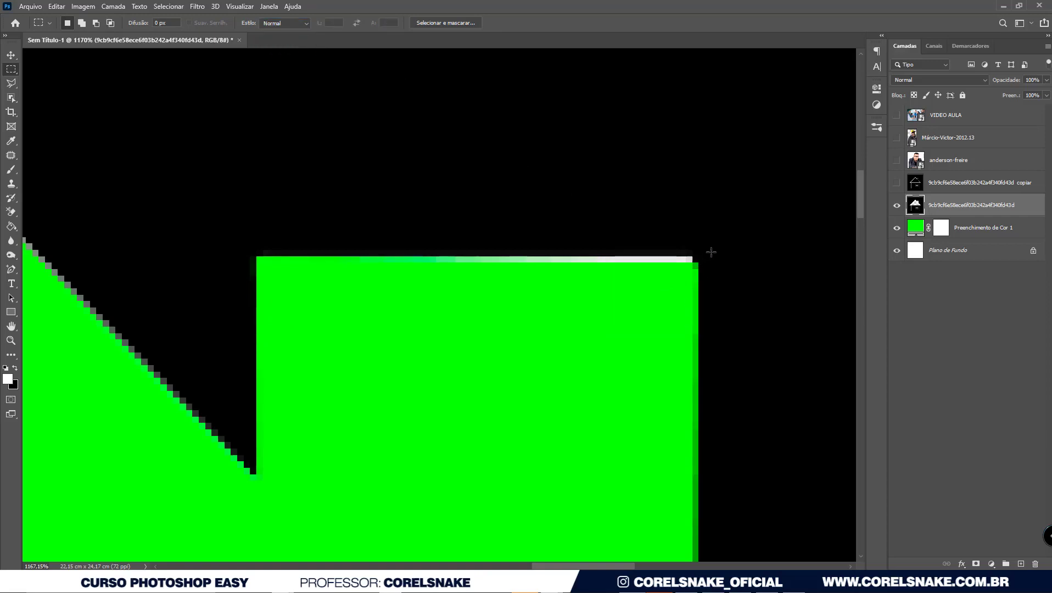
pyautogui.moveTo(698, 251); pyautogui.dragTo(269, 319)
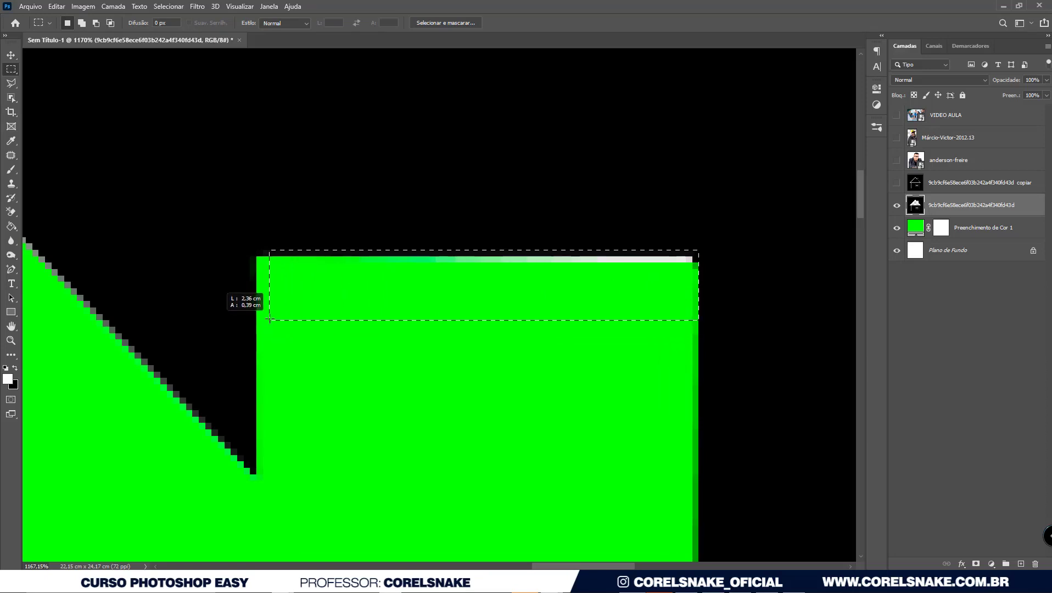
pyautogui.moveTo(269, 320); pyautogui.dragTo(256, 313)
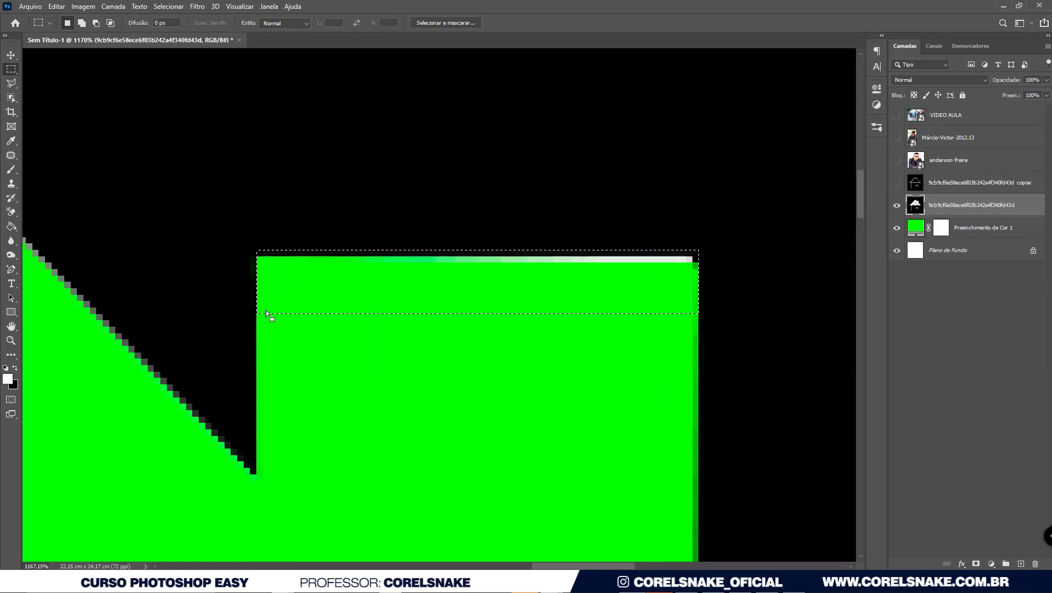
pyautogui.hotkey('ctrl', 'd')
pyautogui.scroll(-3, 452, 313)
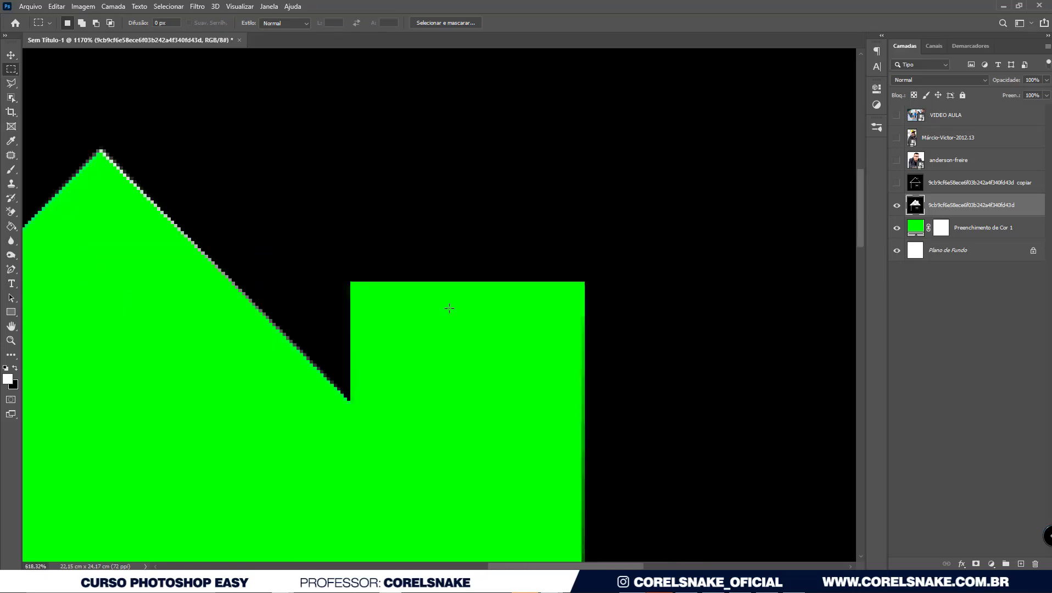
pyautogui.scroll(-3, 452, 313)
pyautogui.scroll(-3, 456, 307)
pyautogui.scroll(-2, 459, 299)
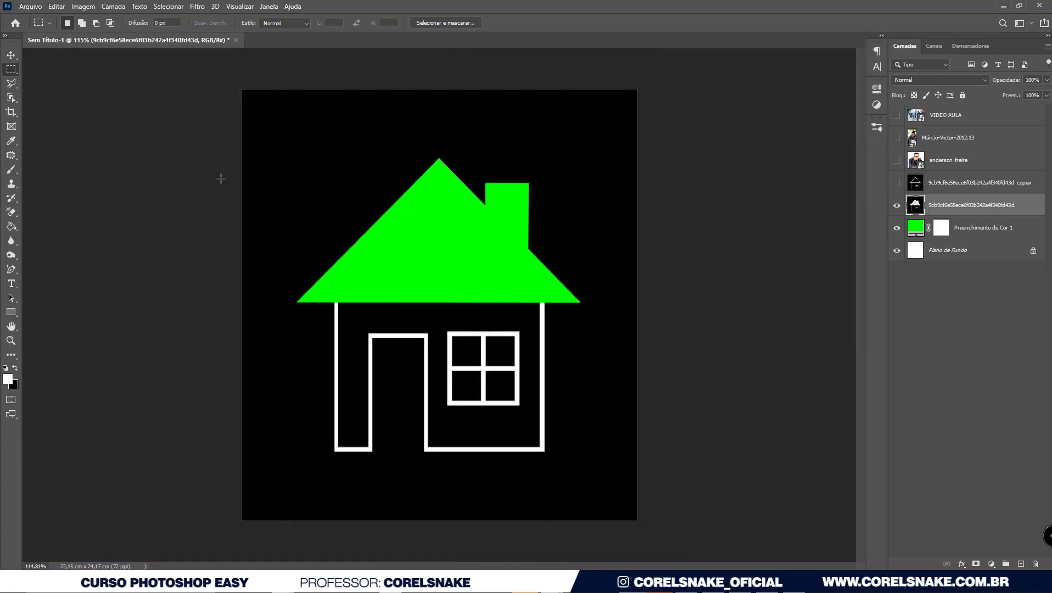
# Step: Choose the Magnetic Lasso, hide the house layer and show the glasses portrait
pyautogui.click(11, 83)
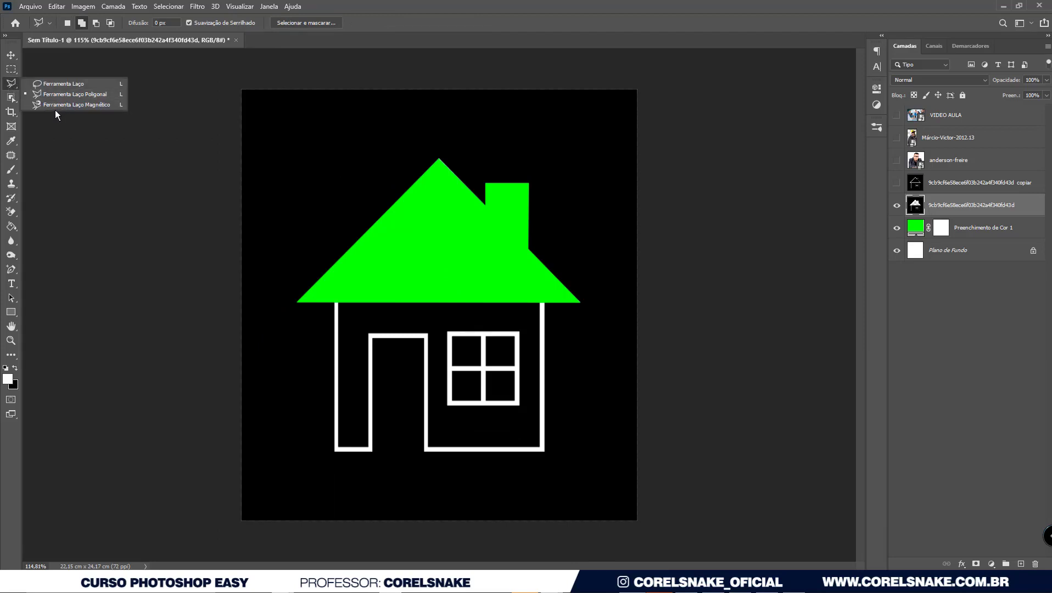
pyautogui.click(79, 105)
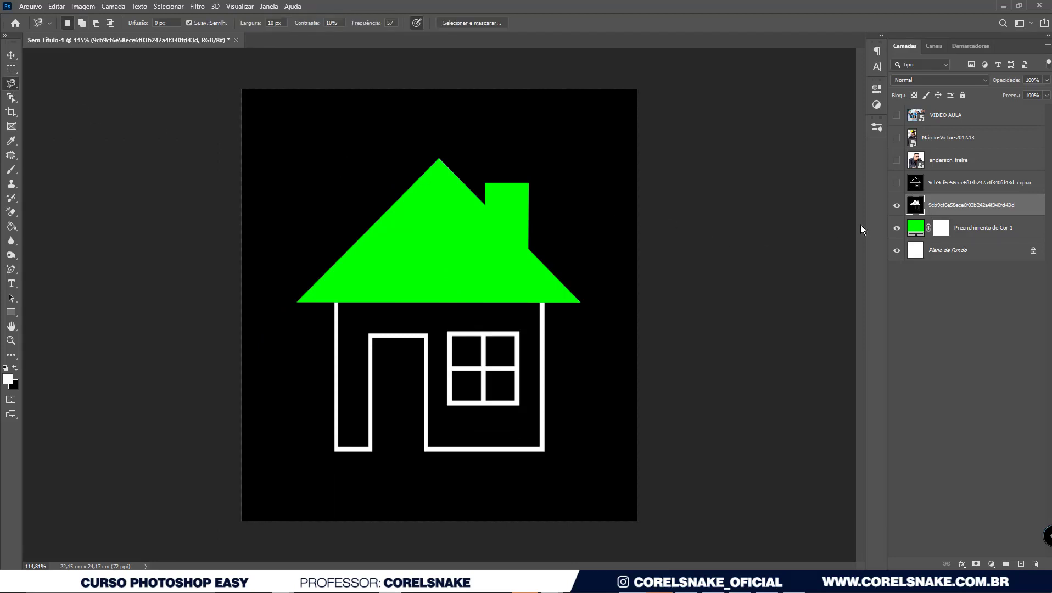
pyautogui.click(896, 207)
pyautogui.click(898, 161)
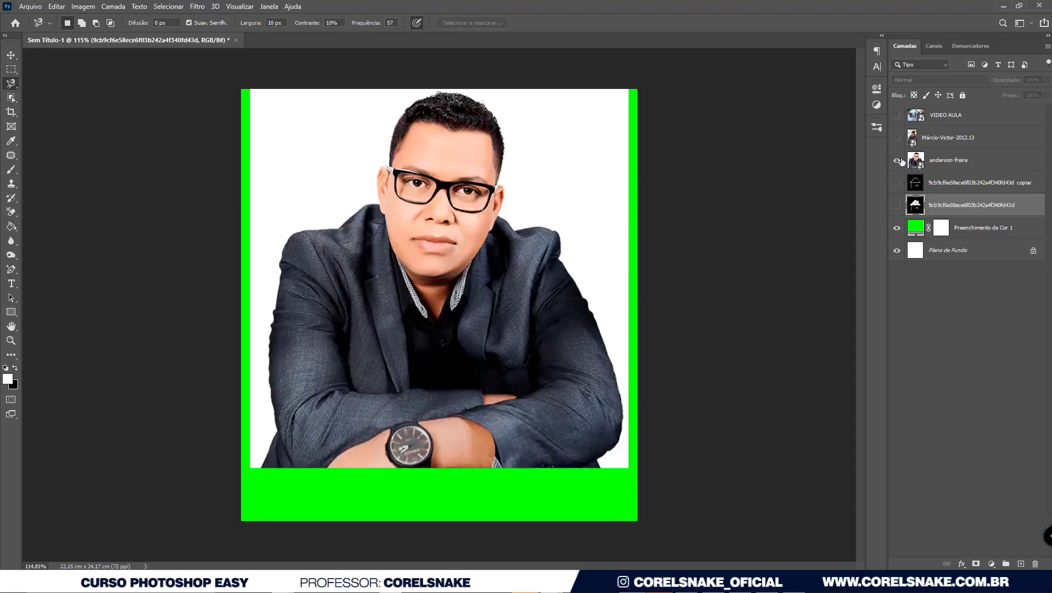
# Step: Move the portrait slightly down and apply a free transform to fit it inside the green border
pyautogui.click(16, 58)
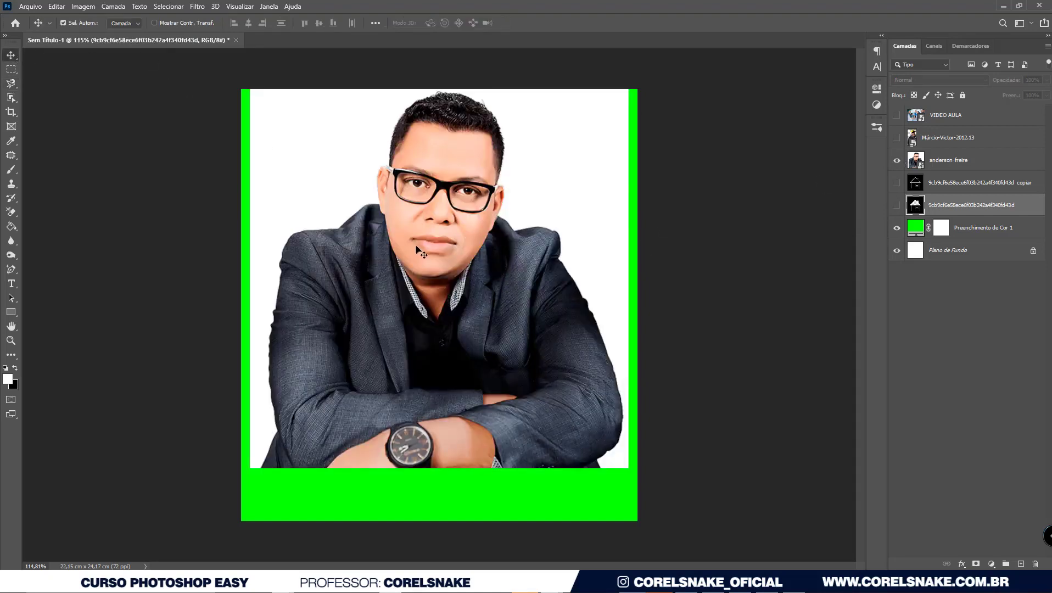
pyautogui.moveTo(415, 248); pyautogui.dragTo(416, 264)
pyautogui.hotkey('ctrl', 't')
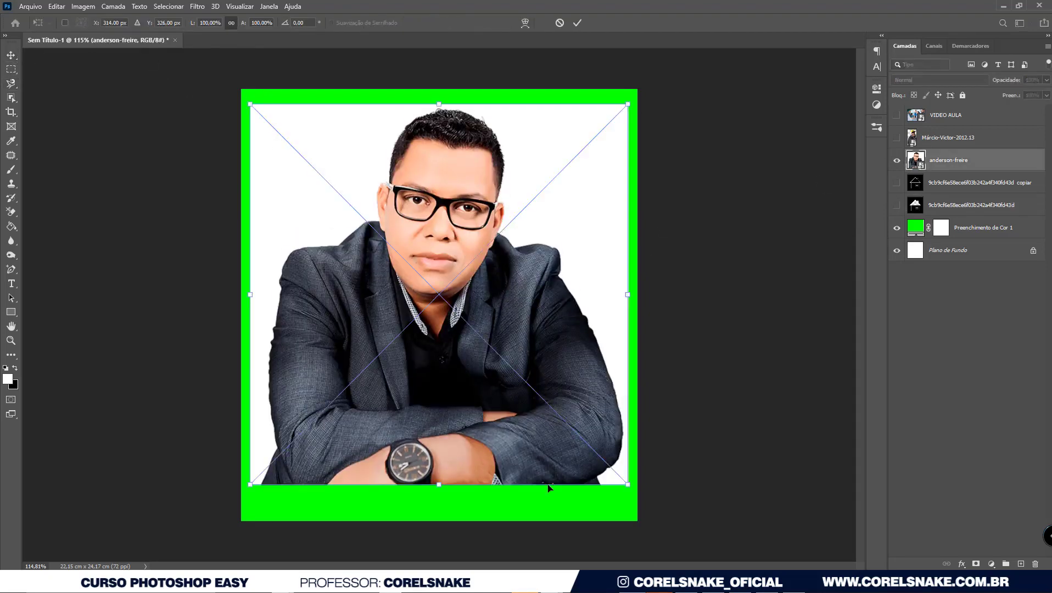
pyautogui.press('Return')
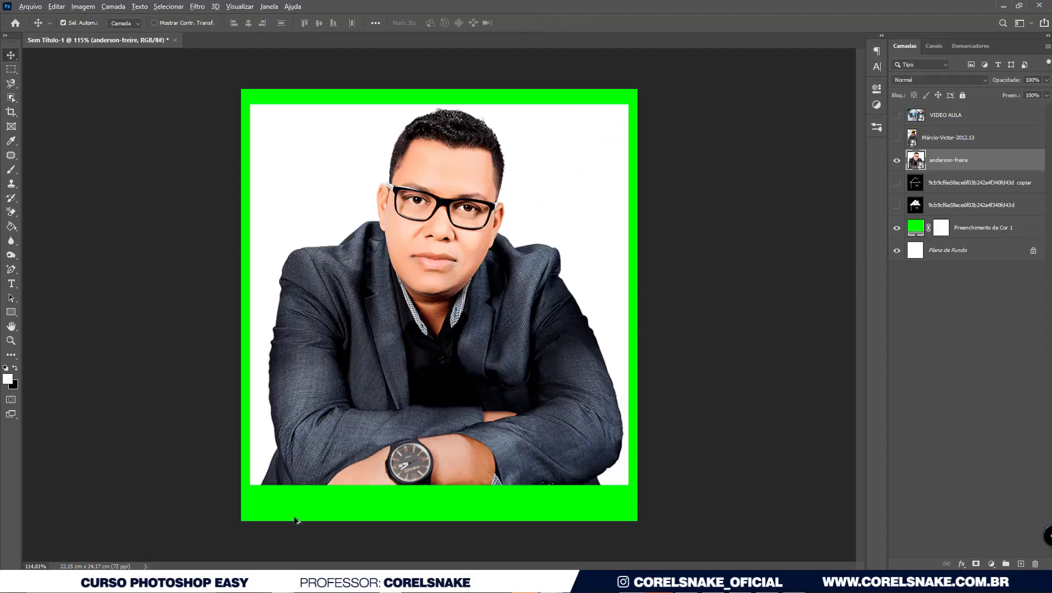
pyautogui.scroll(2, 297, 521)
pyautogui.scroll(3, 275, 511)
pyautogui.scroll(3, 237, 446)
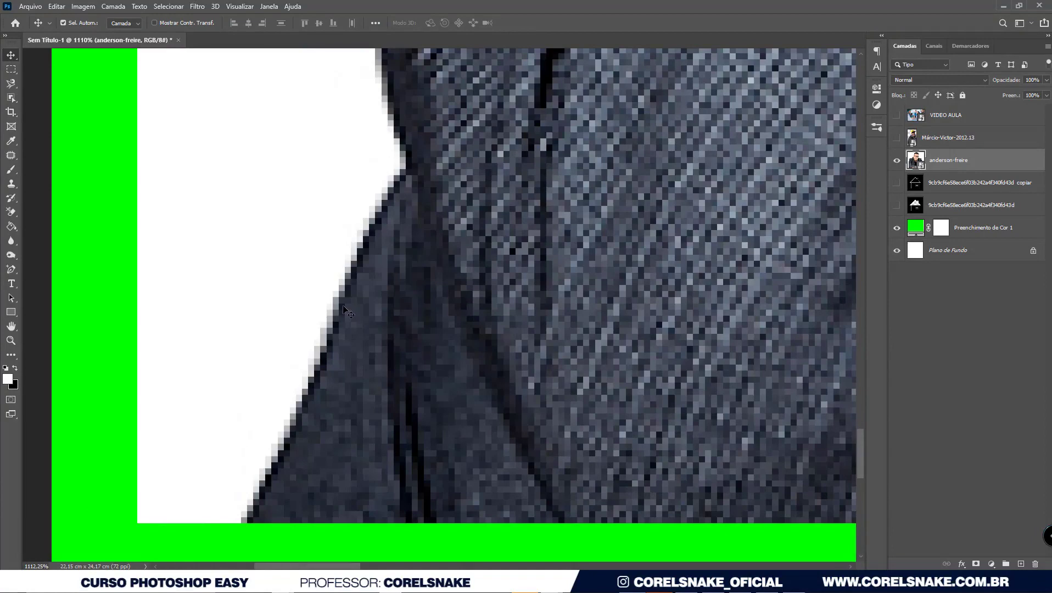
# Step: Trace a magnetic lasso outline around the jacket's edge
pyautogui.rightClick(11, 86)
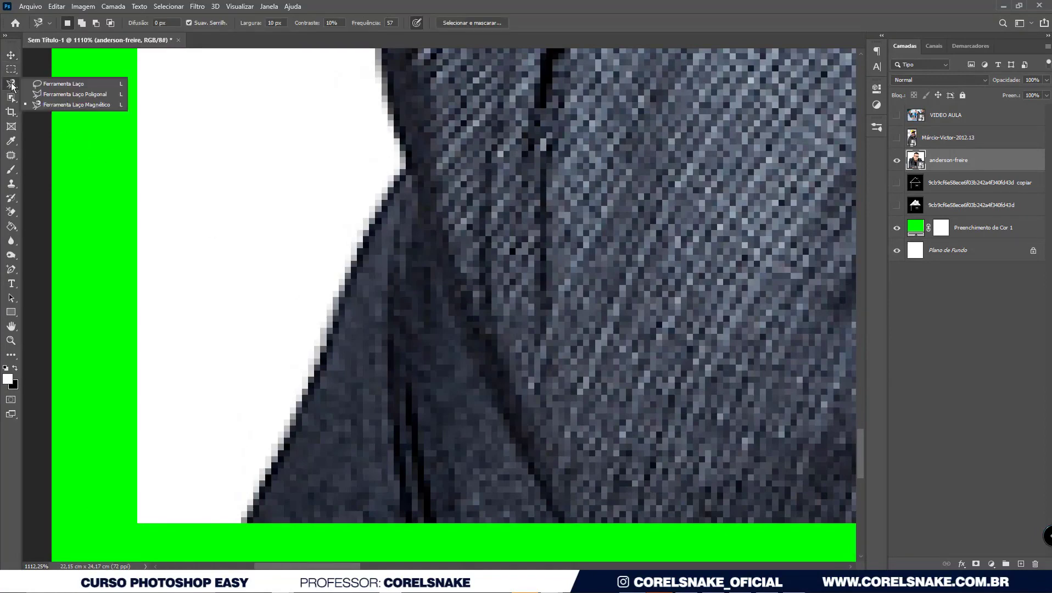
pyautogui.click(47, 102)
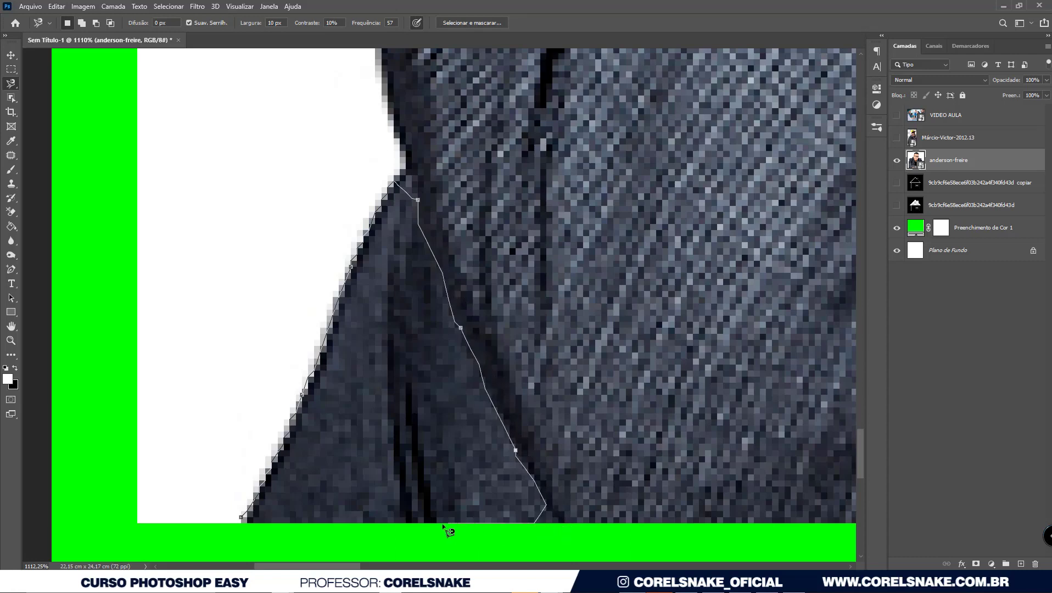
pyautogui.click(251, 527)
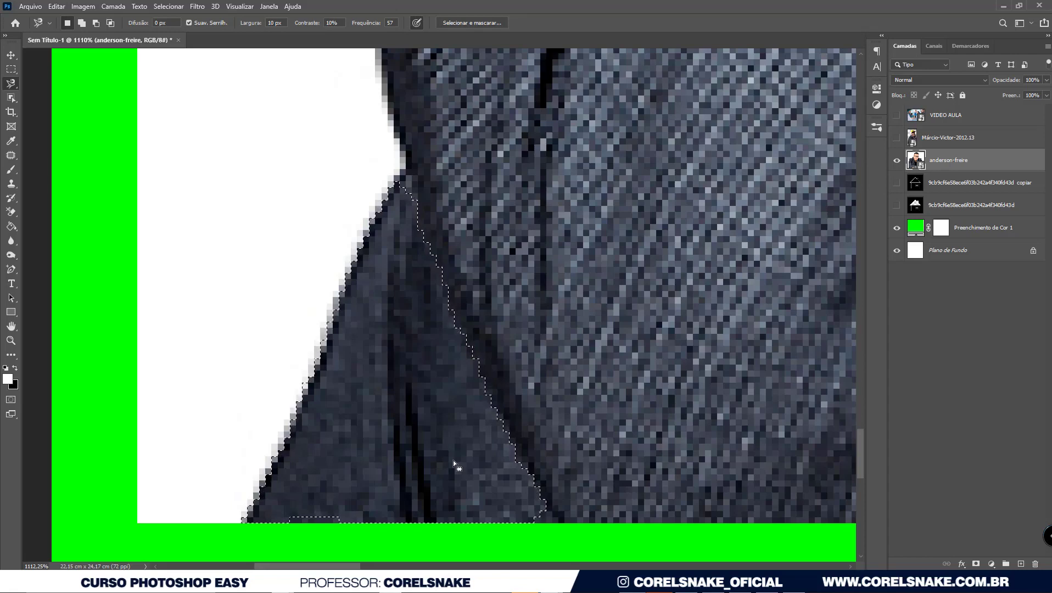
# Step: Rasterize the portrait layer, clear the selected jacket patch, then undo the deletion
pyautogui.click(11, 55)
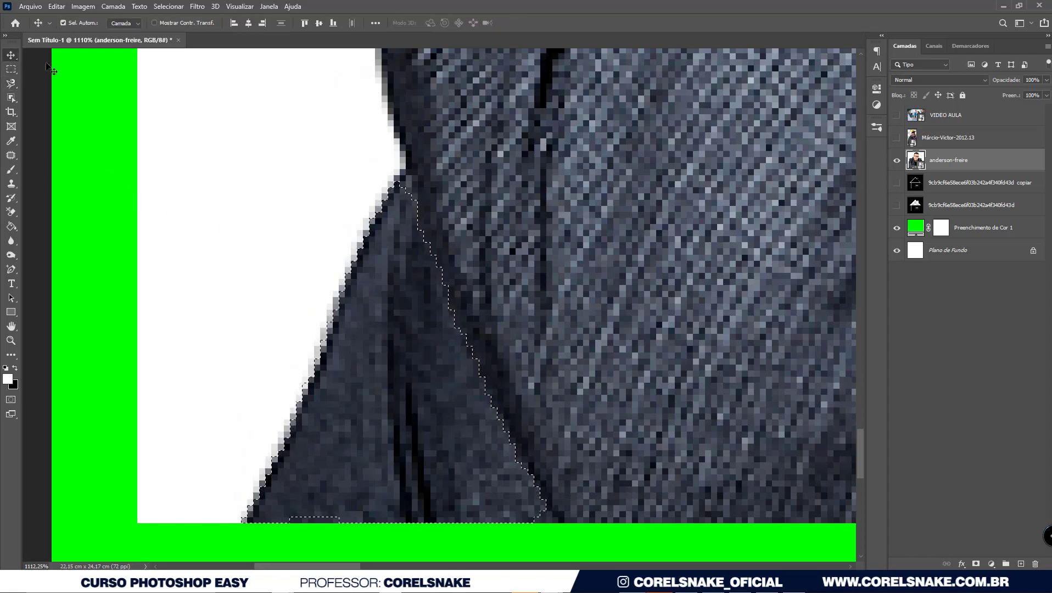
pyautogui.rightClick(953, 160)
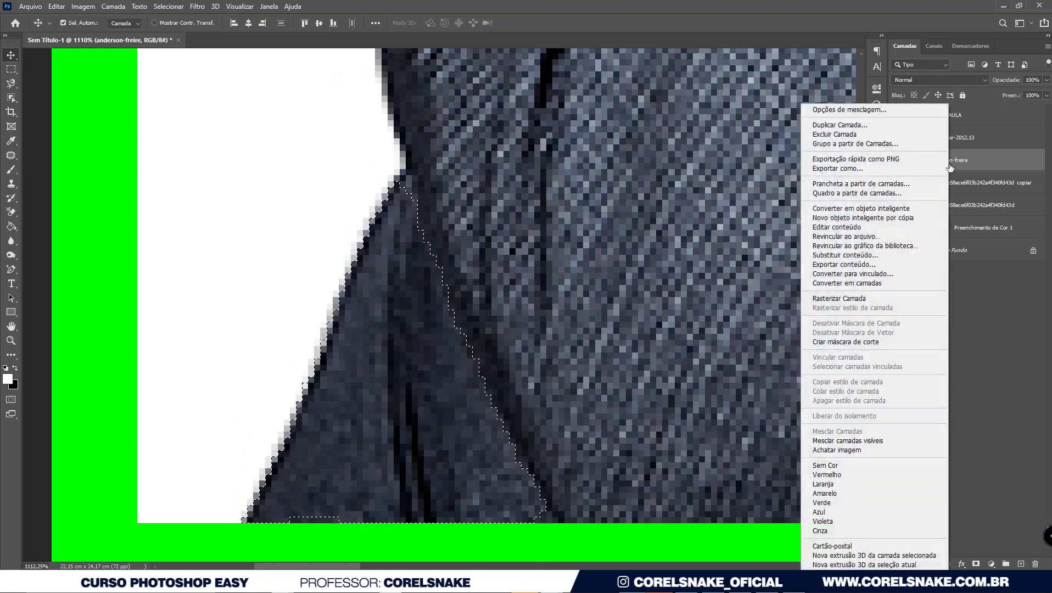
pyautogui.click(865, 297)
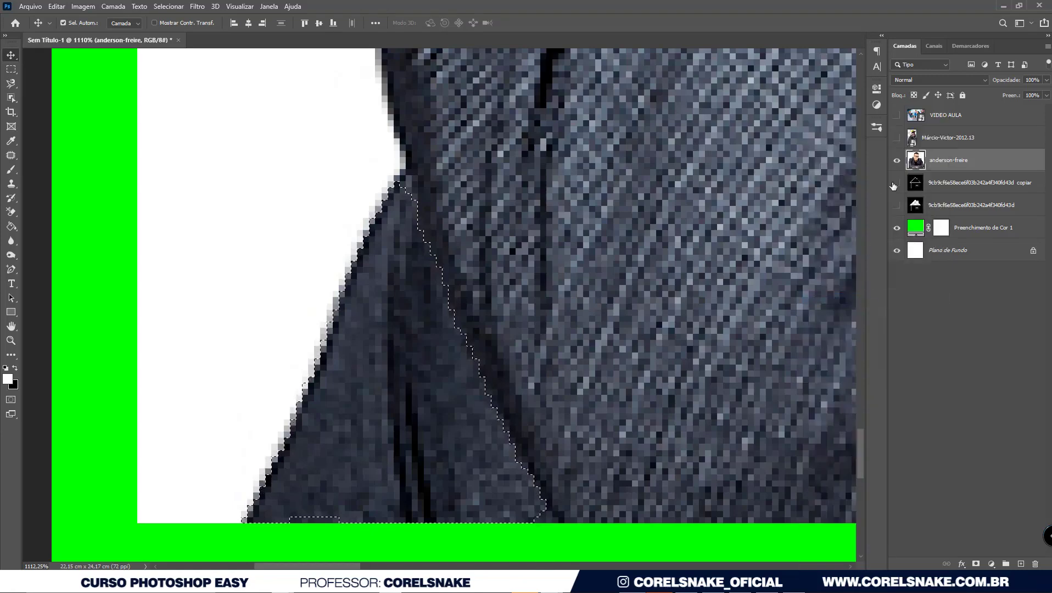
pyautogui.press('Delete')
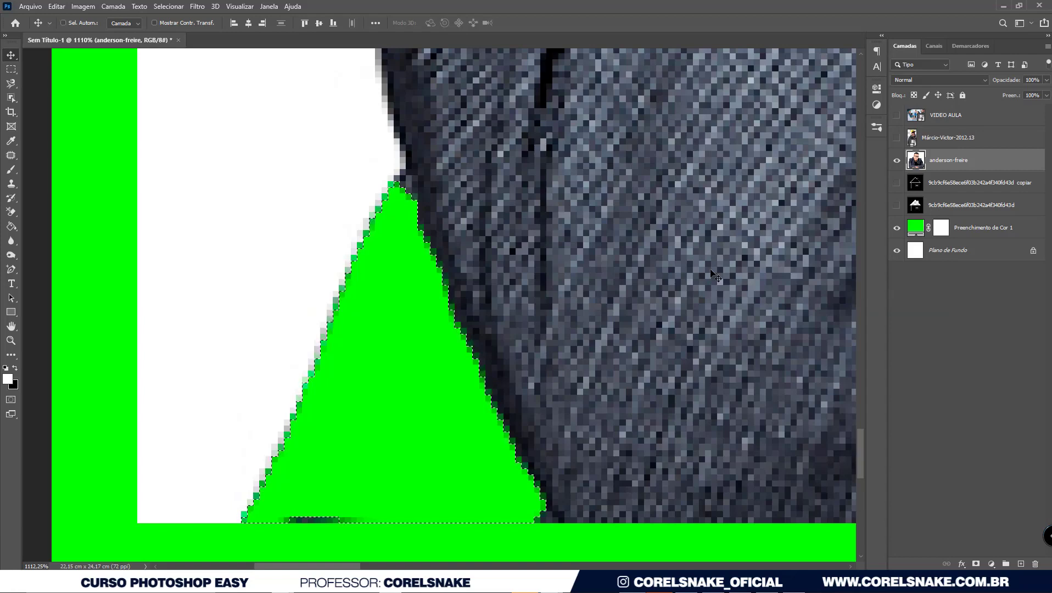
pyautogui.hotkey('ctrl', 'z')
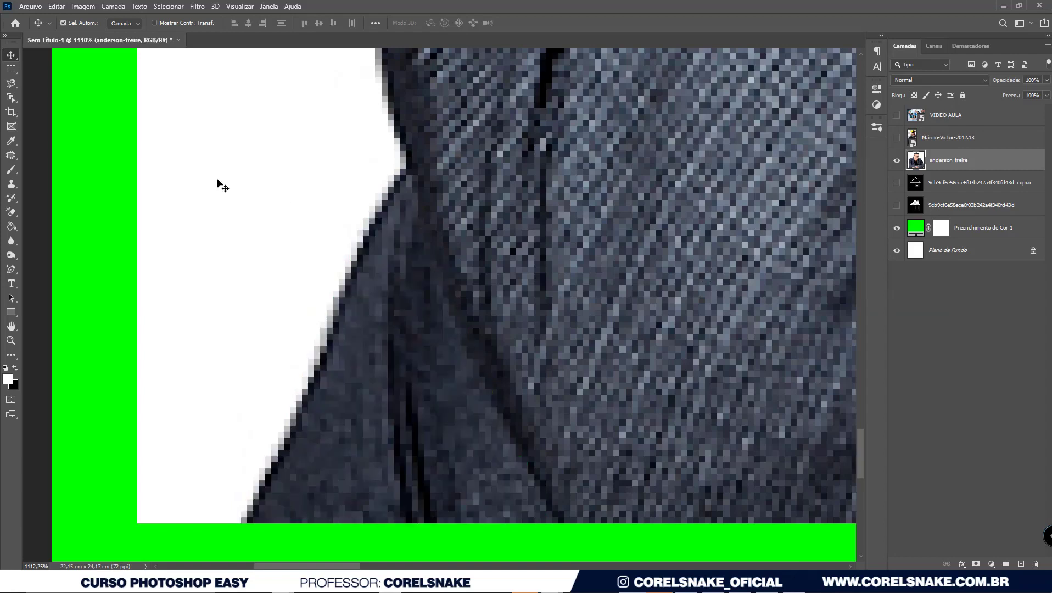
pyautogui.click(13, 88)
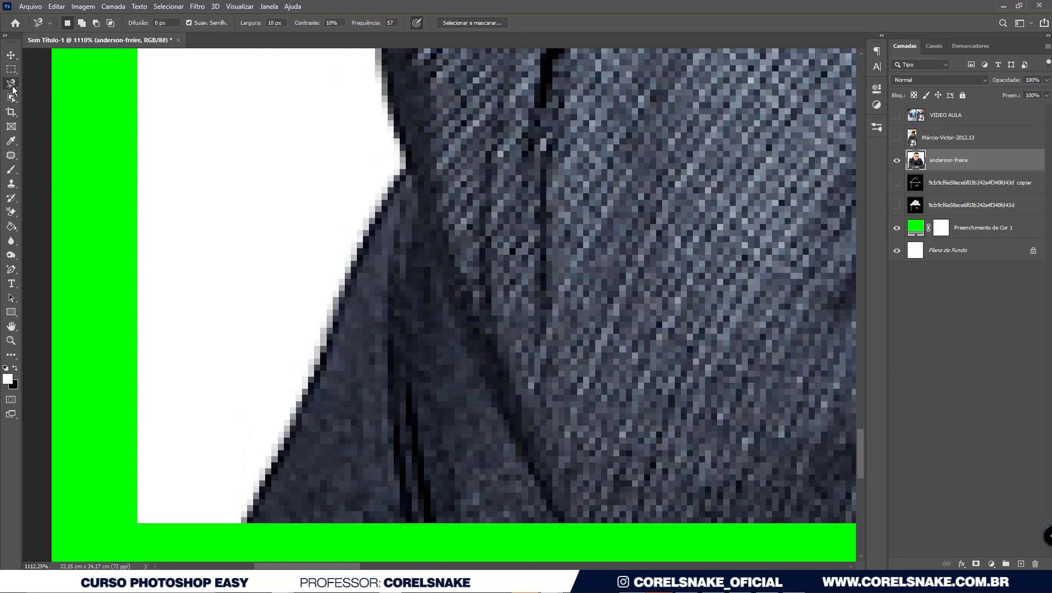
# Step: Start a magnetic outline on the jacket, remove three anchors, and show the lasso variants
pyautogui.click(401, 395)
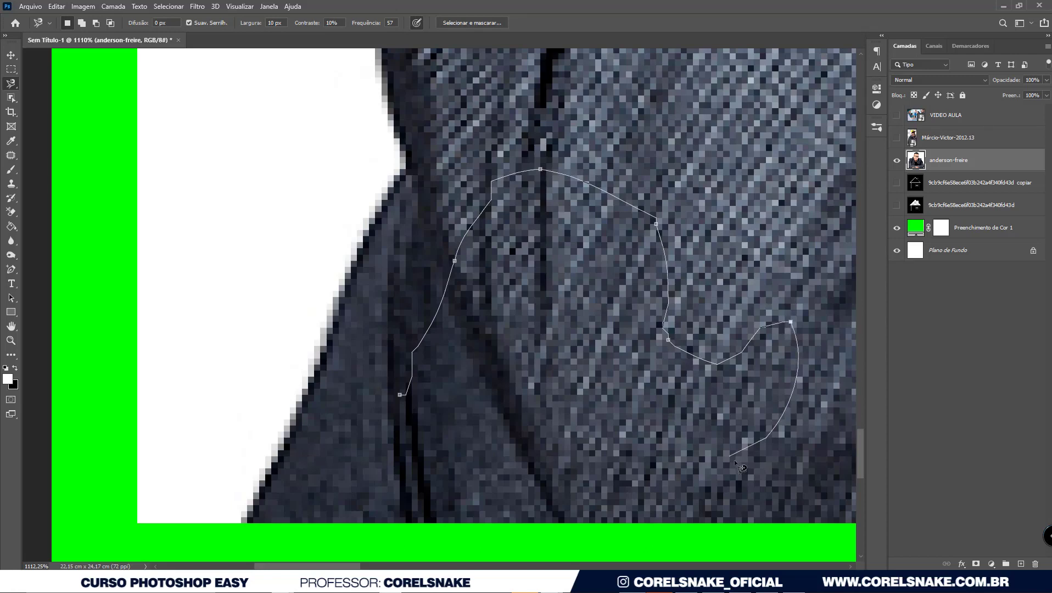
pyautogui.press('Delete')
pyautogui.press('Delete')
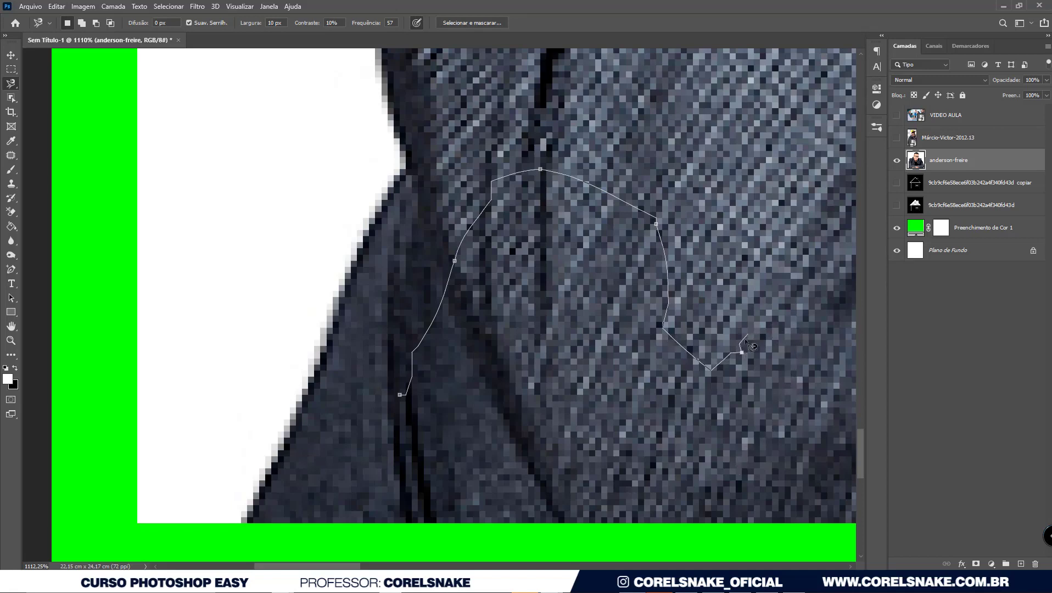
pyautogui.press('Delete')
pyautogui.press('Delete')
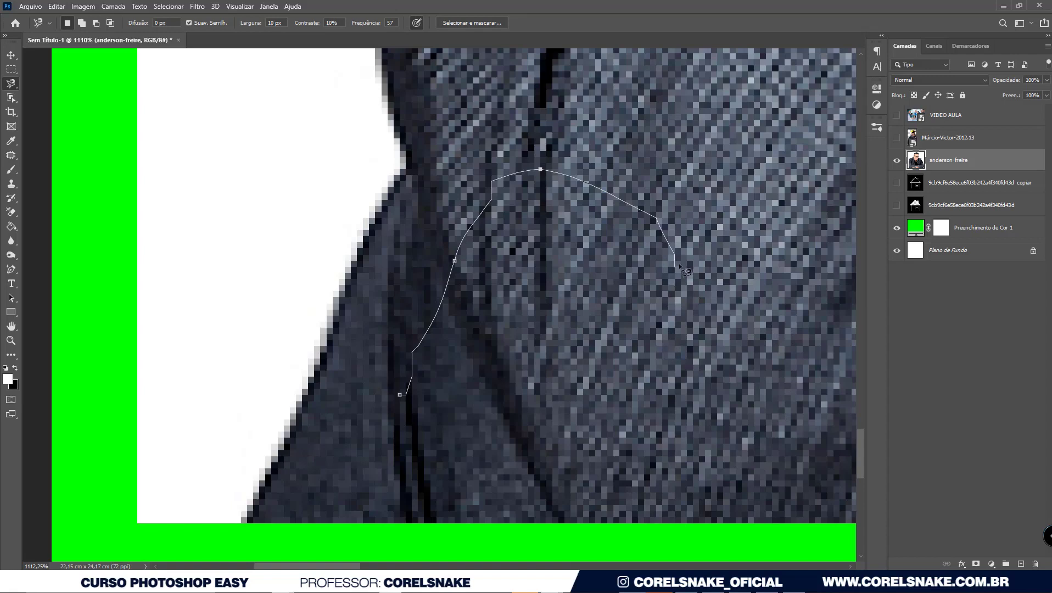
pyautogui.press('Delete')
pyautogui.press('Delete')
pyautogui.press('Delete')
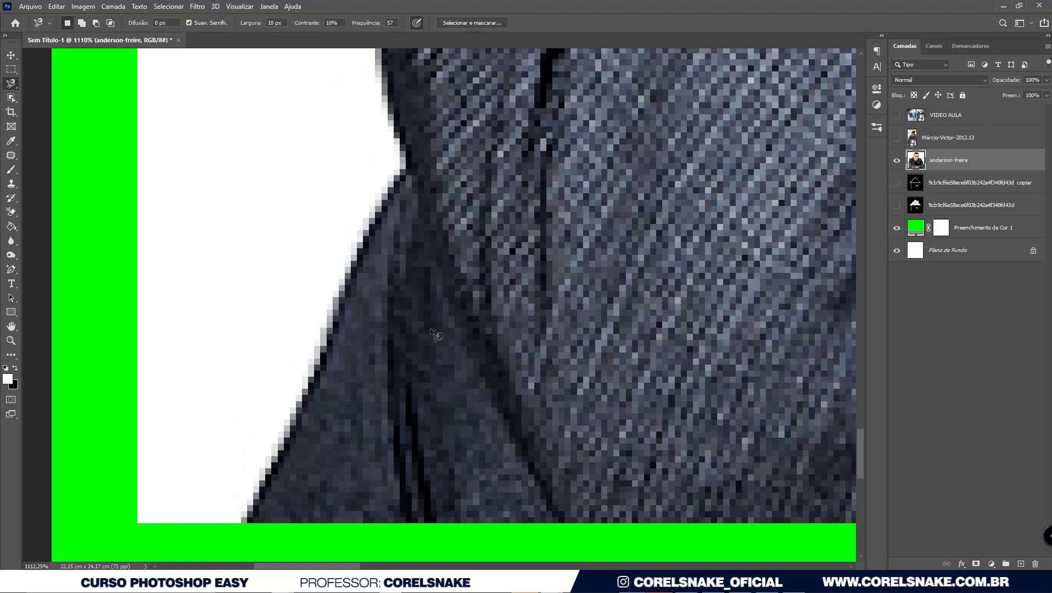
pyautogui.rightClick(14, 85)
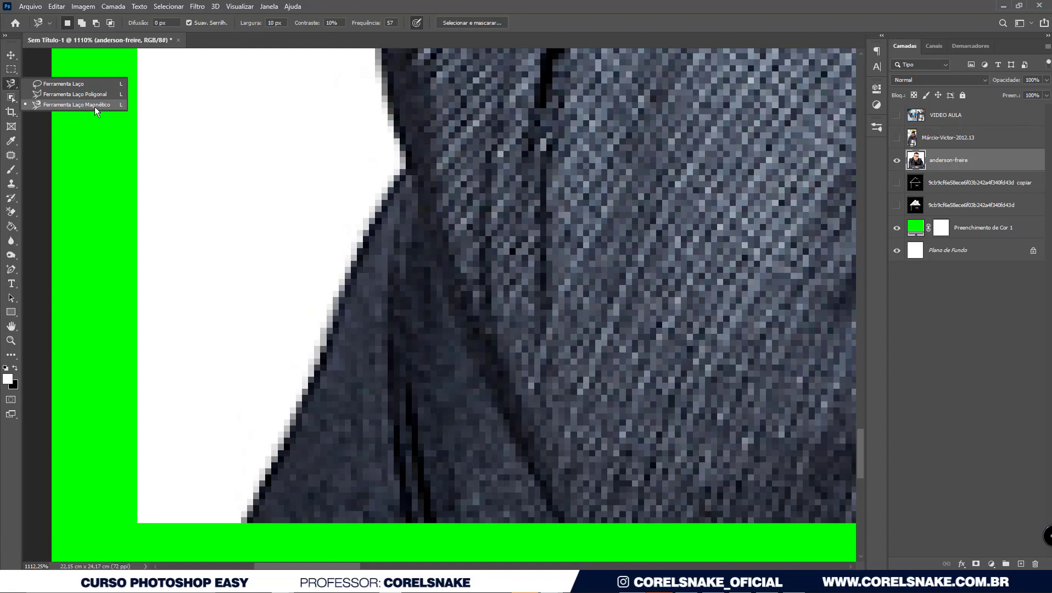
# Step: Show the yellow-cap portrait instead of the glasses one, shift it right and enlarge it
pyautogui.click(896, 160)
pyautogui.click(897, 137)
pyautogui.scroll(-3, 415, 275)
pyautogui.scroll(-2, 460, 279)
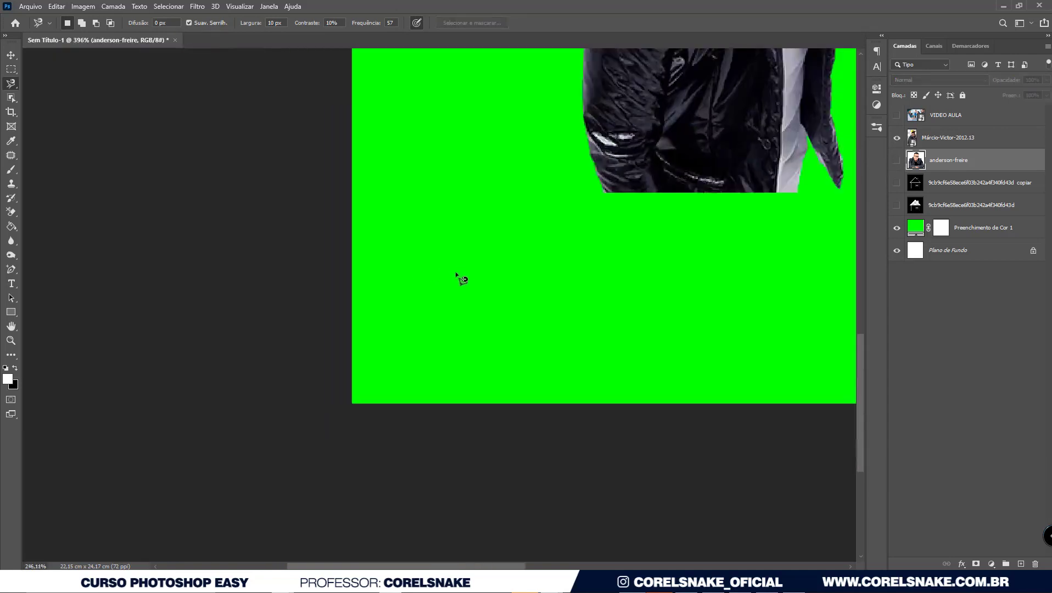
pyautogui.scroll(-3, 460, 279)
pyautogui.scroll(1, 420, 296)
pyautogui.scroll(2, 417, 300)
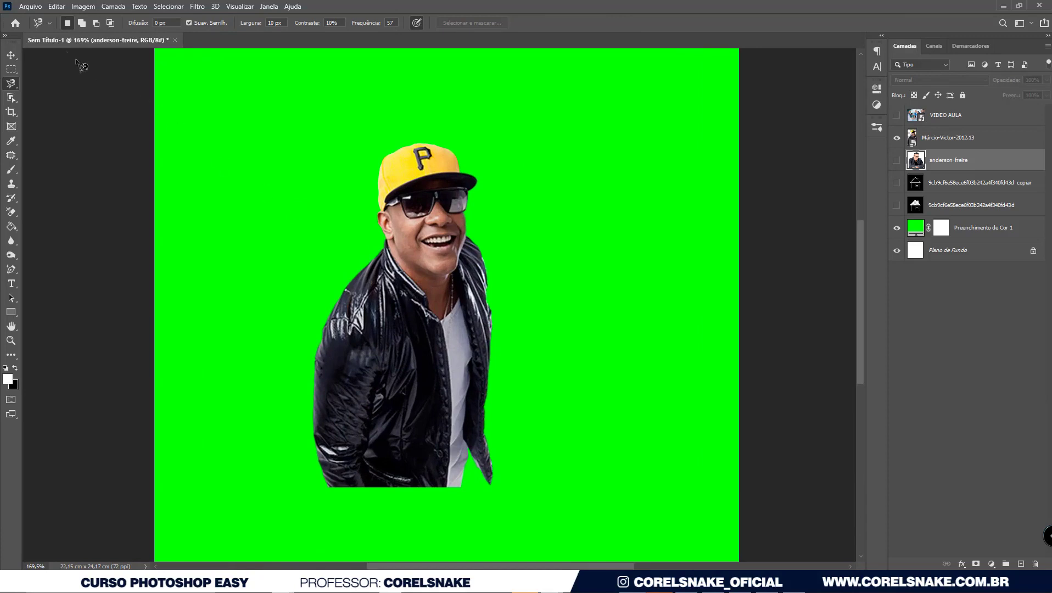
pyautogui.click(16, 54)
pyautogui.moveTo(391, 285); pyautogui.dragTo(407, 285)
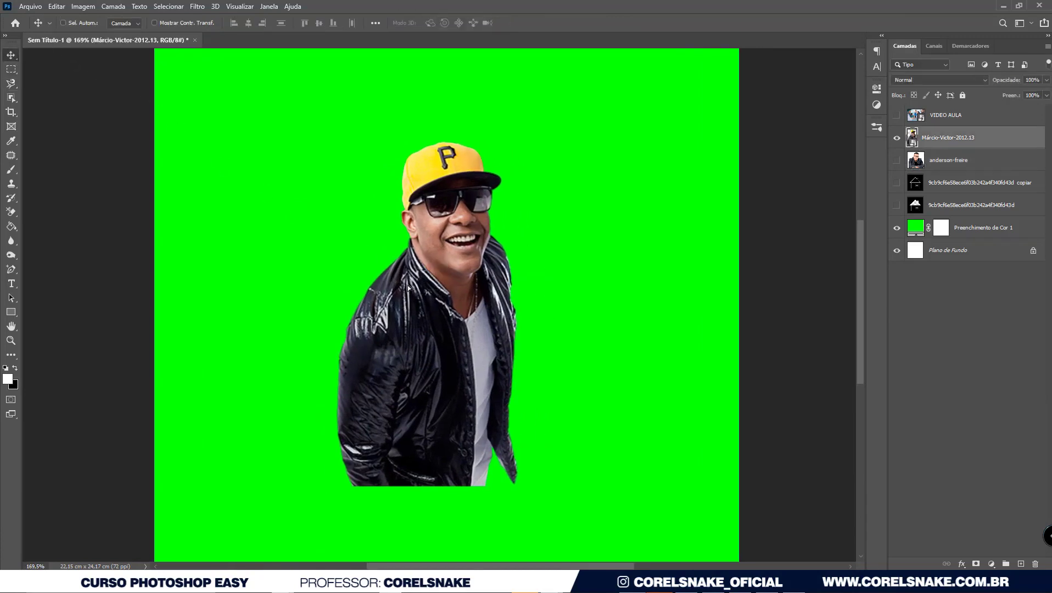
pyautogui.hotkey('ctrl', 't')
pyautogui.moveTo(549, 121); pyautogui.dragTo(603, 175)
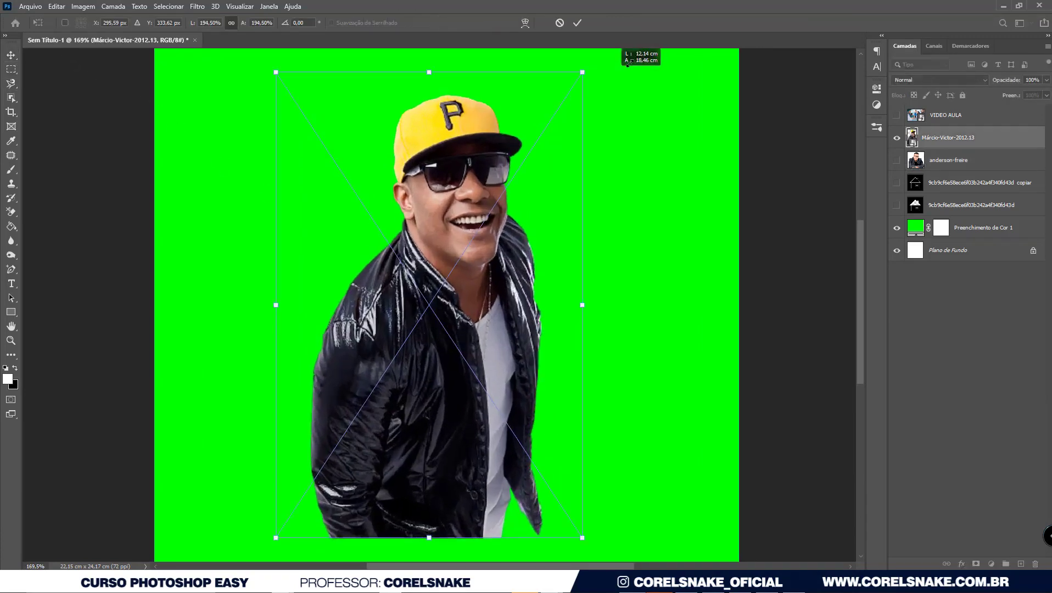
pyautogui.press('Return')
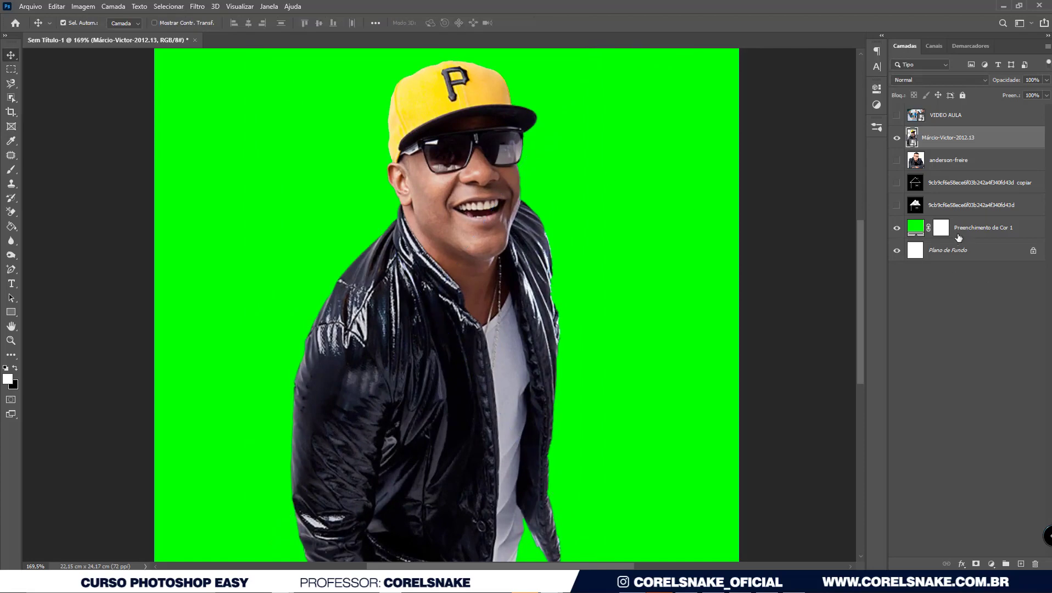
# Step: Change the background fill layer's colour to black (000000)
pyautogui.doubleClick(915, 228)
pyautogui.moveTo(807, 258); pyautogui.dragTo(812, 386)
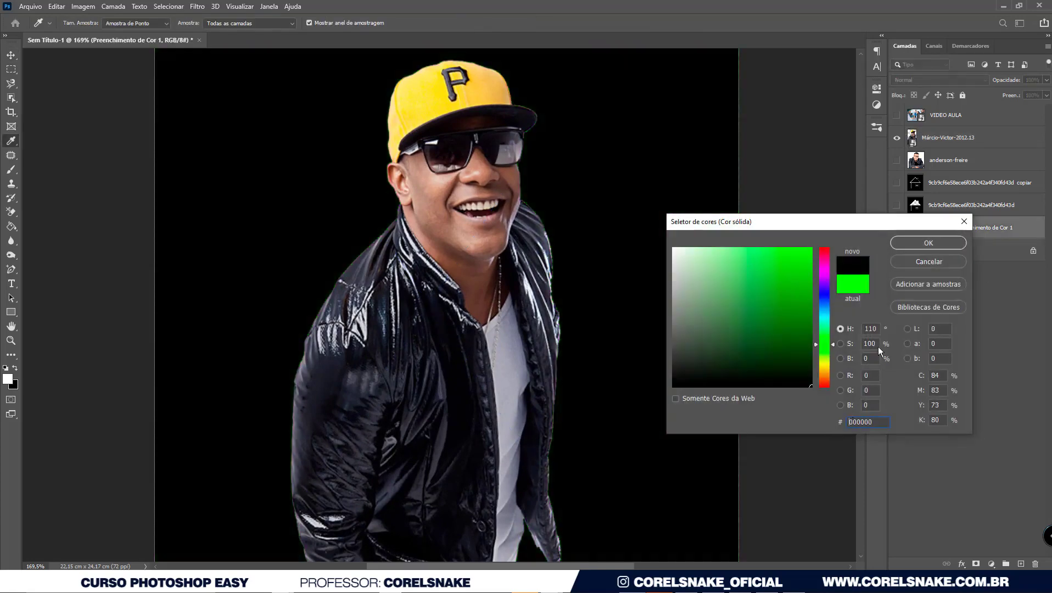
pyautogui.click(928, 243)
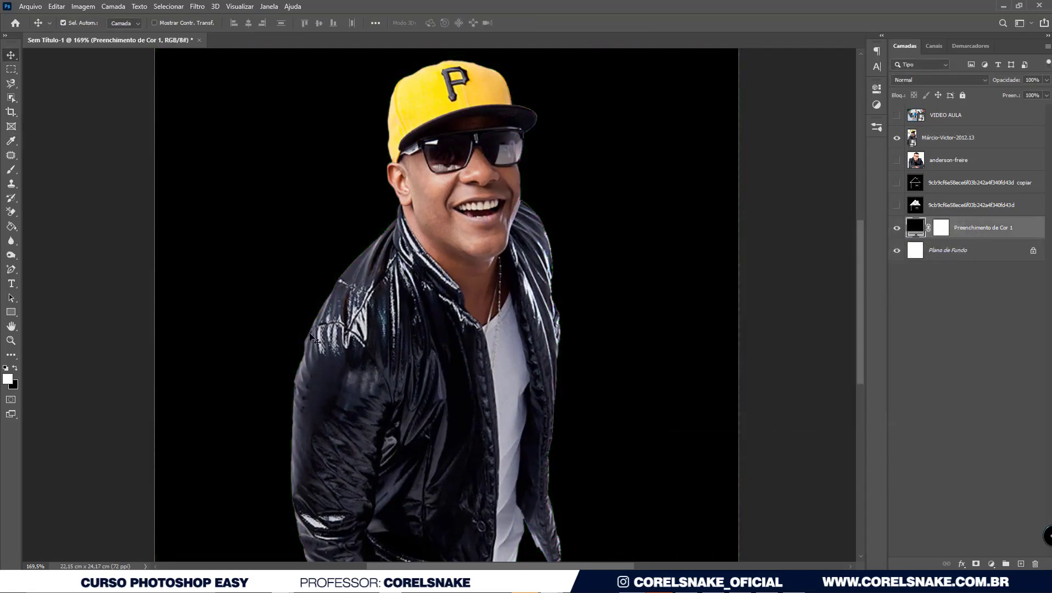
pyautogui.scroll(-4, 384, 326)
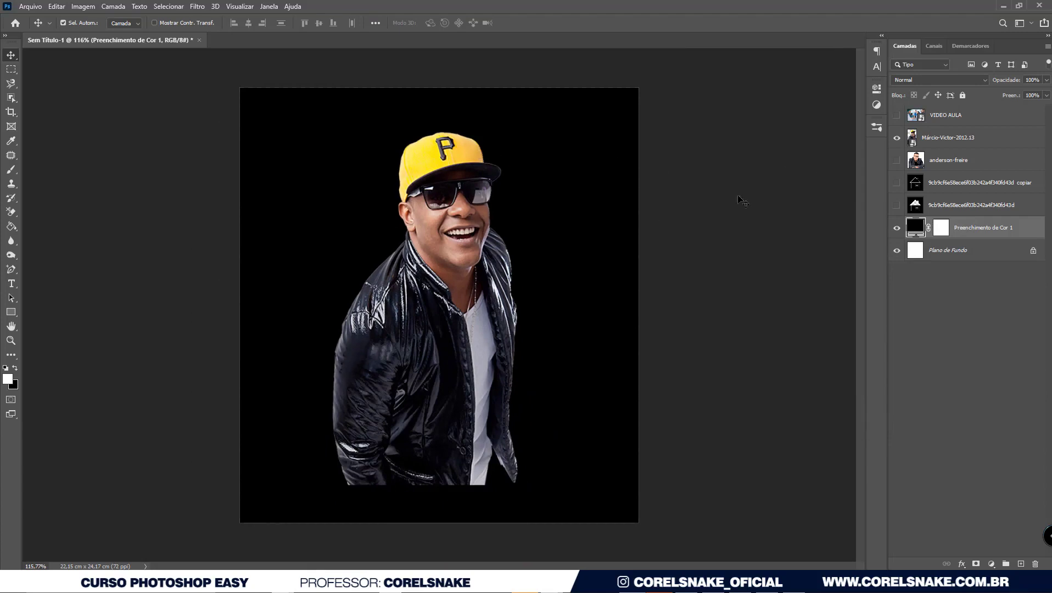
pyautogui.moveTo(916, 142); pyautogui.dragTo(918, 141)
# Step: Load the cap and glasses portrait outlines as selections, deselect, and hide both portraits
pyautogui.keyDown('ctrl'); pyautogui.click(917, 142); pyautogui.keyUp('ctrl')
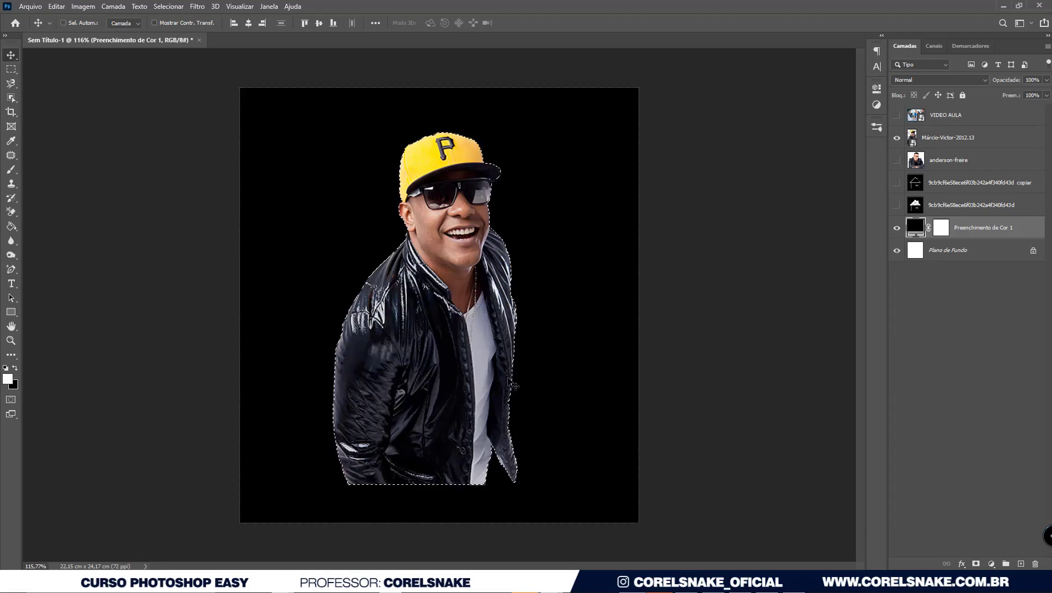
pyautogui.click(897, 138)
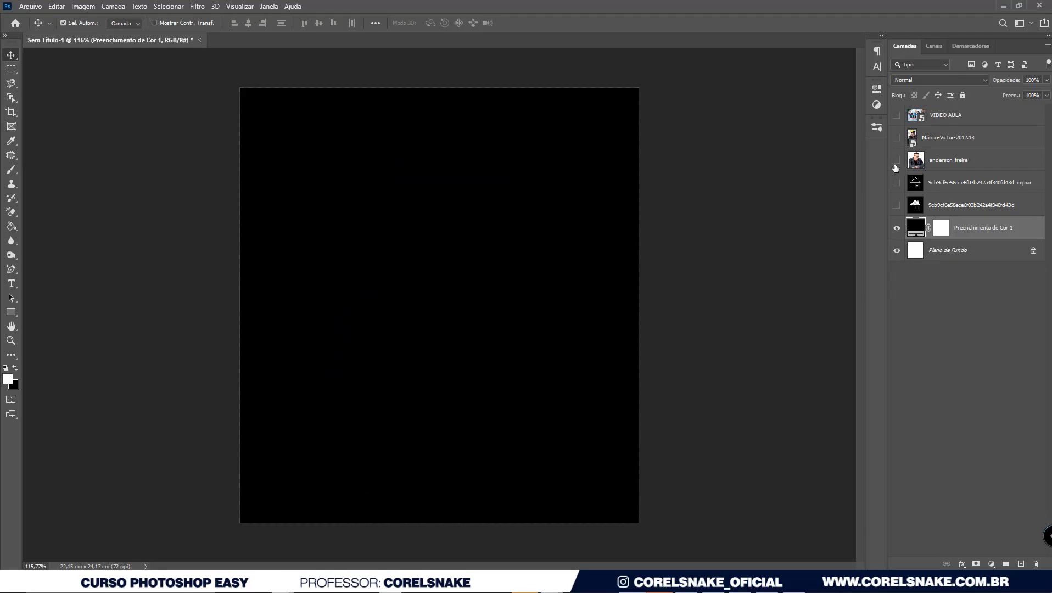
pyautogui.click(896, 161)
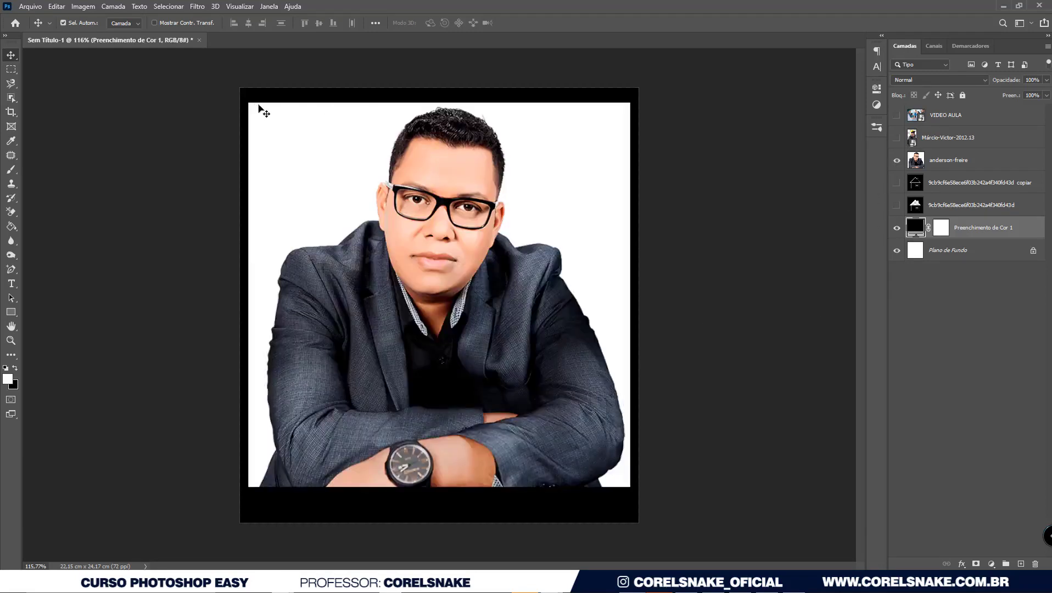
pyautogui.press('ctrl')
pyautogui.keyDown('ctrl'); pyautogui.click(916, 163); pyautogui.keyUp('ctrl')
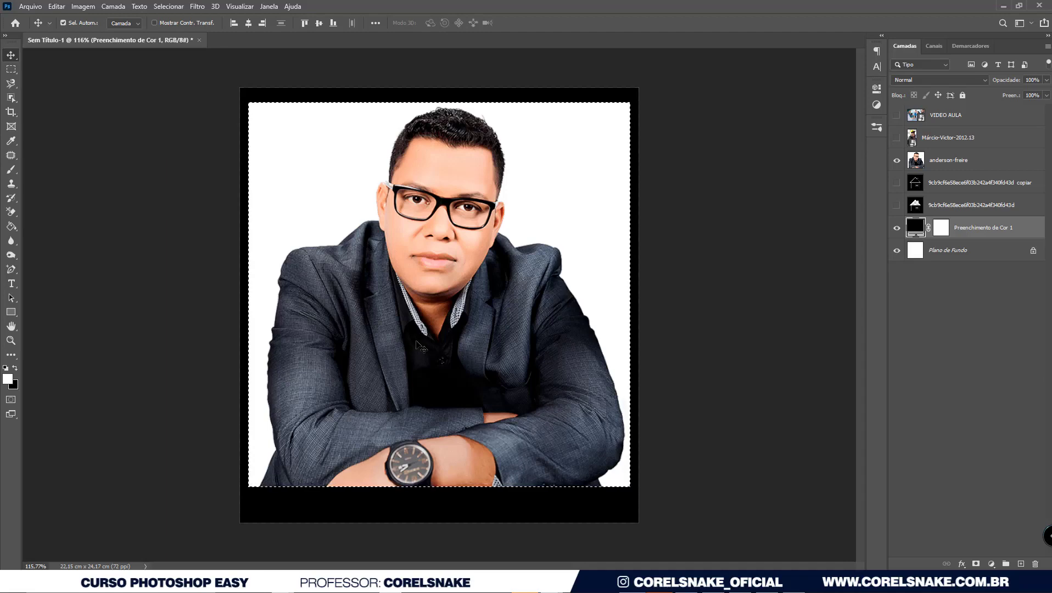
pyautogui.hotkey('ctrl', 'd')
pyautogui.click(897, 160)
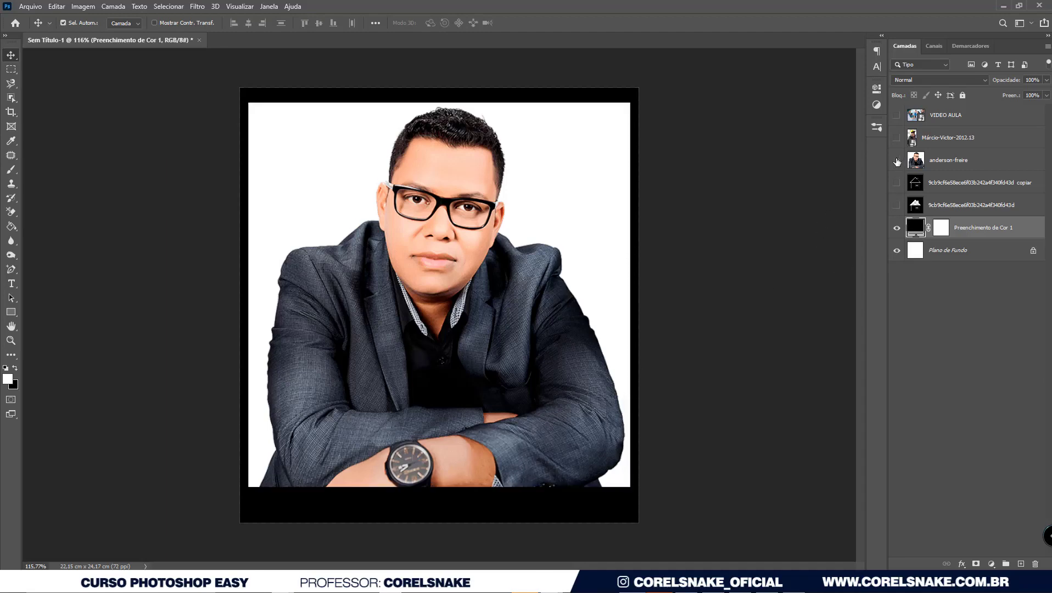
# Step: Switch to the freehand Lasso Tool from the lasso tool group
pyautogui.click(11, 83)
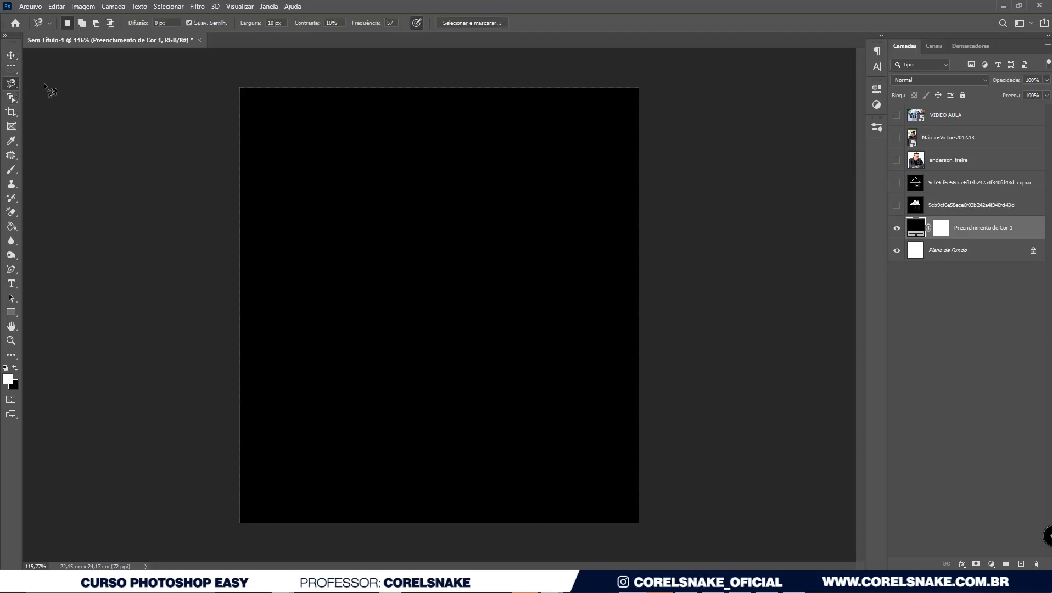
pyautogui.rightClick(14, 86)
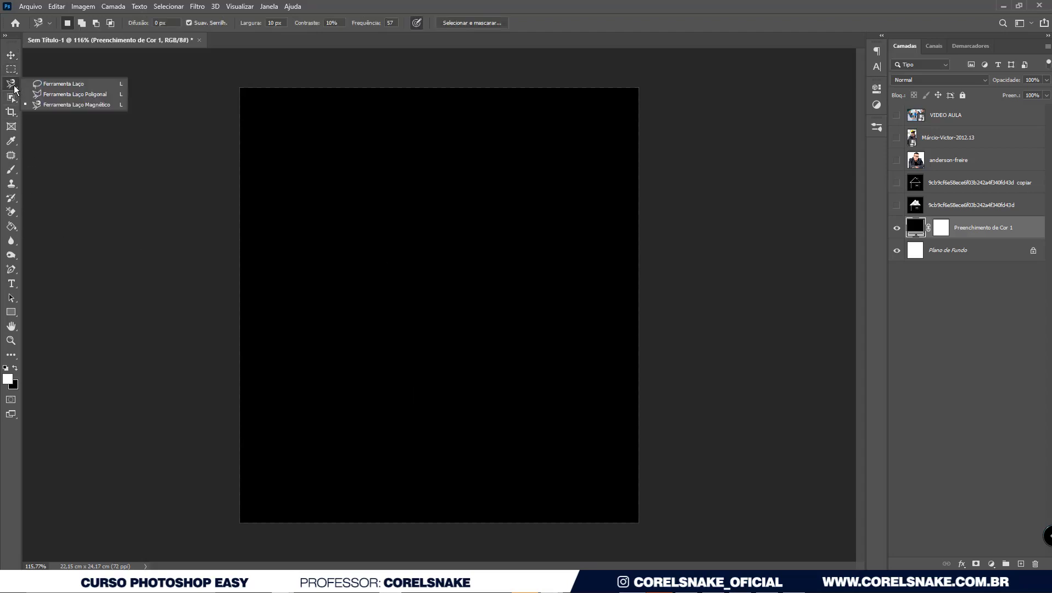
pyautogui.click(54, 86)
# Step: Lasso a four-petal flower outline in the canvas centre, discarding a first attempt
pyautogui.moveTo(350, 325)
pyautogui.mouseDown()
pyautogui.moveTo(365, 276)
pyautogui.moveTo(425, 279)
pyautogui.moveTo(464, 304)
pyautogui.moveTo(476, 377)
pyautogui.moveTo(430, 383)
pyautogui.moveTo(332, 362)
pyautogui.moveTo(363, 328)
pyautogui.mouseUp()
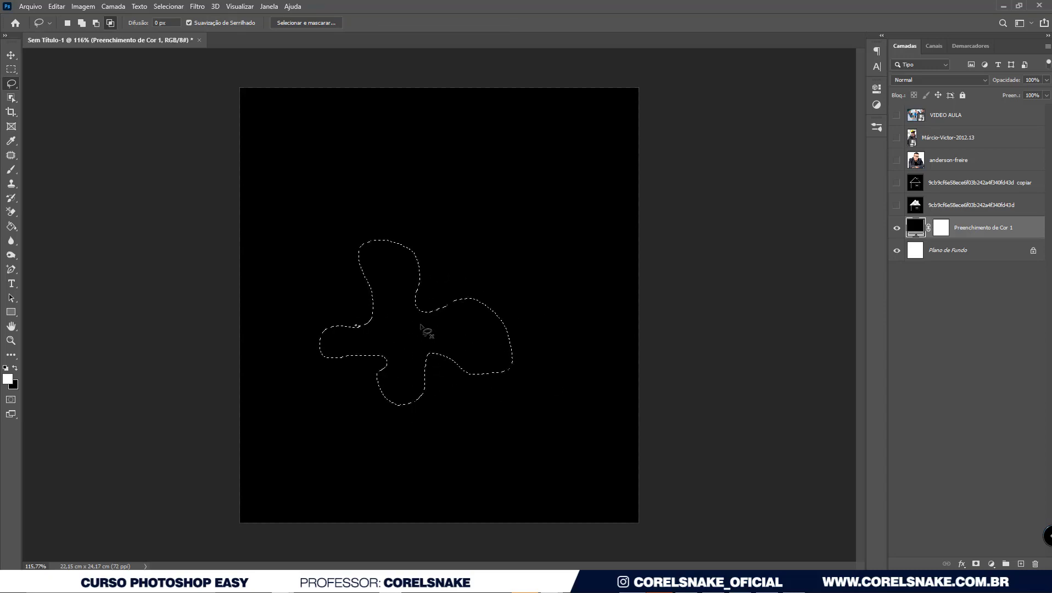
pyautogui.click(407, 305)
pyautogui.moveTo(413, 283); pyautogui.dragTo(453, 329)
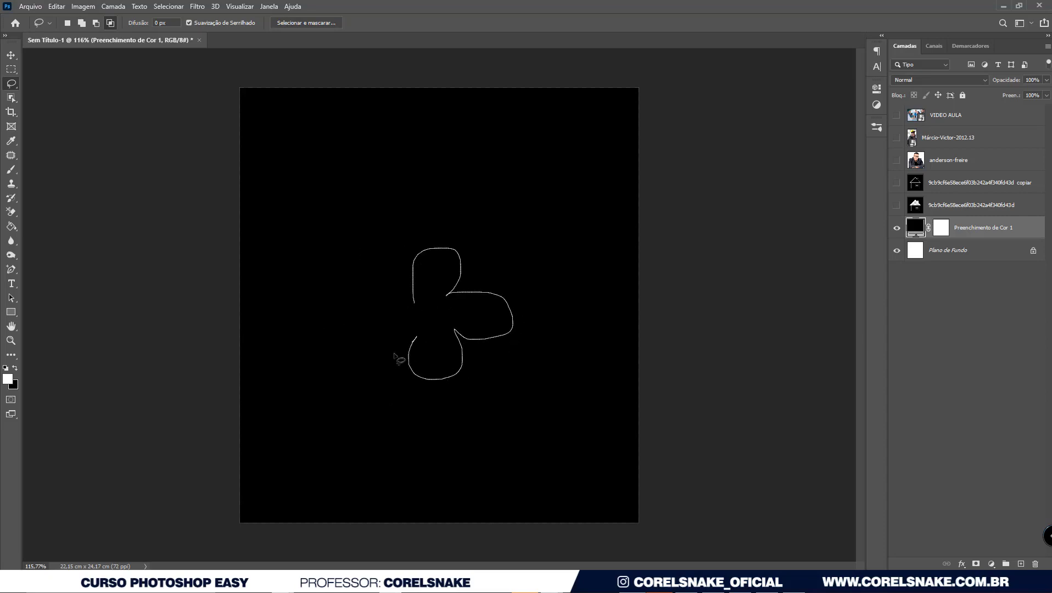
pyautogui.moveTo(428, 381); pyautogui.dragTo(417, 307)
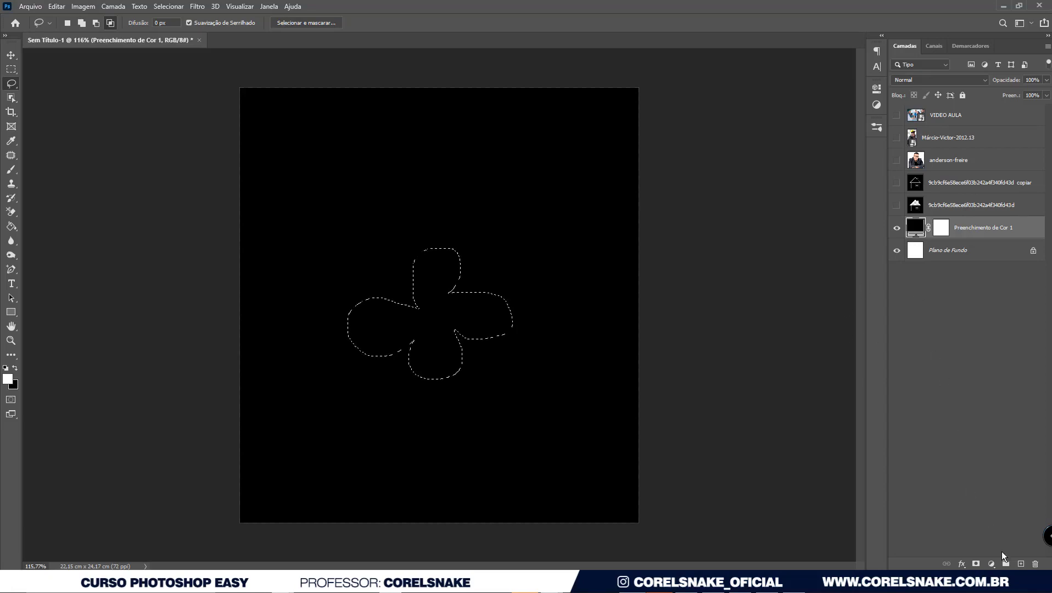
pyautogui.click(991, 565)
# Step: Try a Solid Color fill on the flower, cancel it, and invert the selection with Ctrl+Shift+I
pyautogui.click(997, 373)
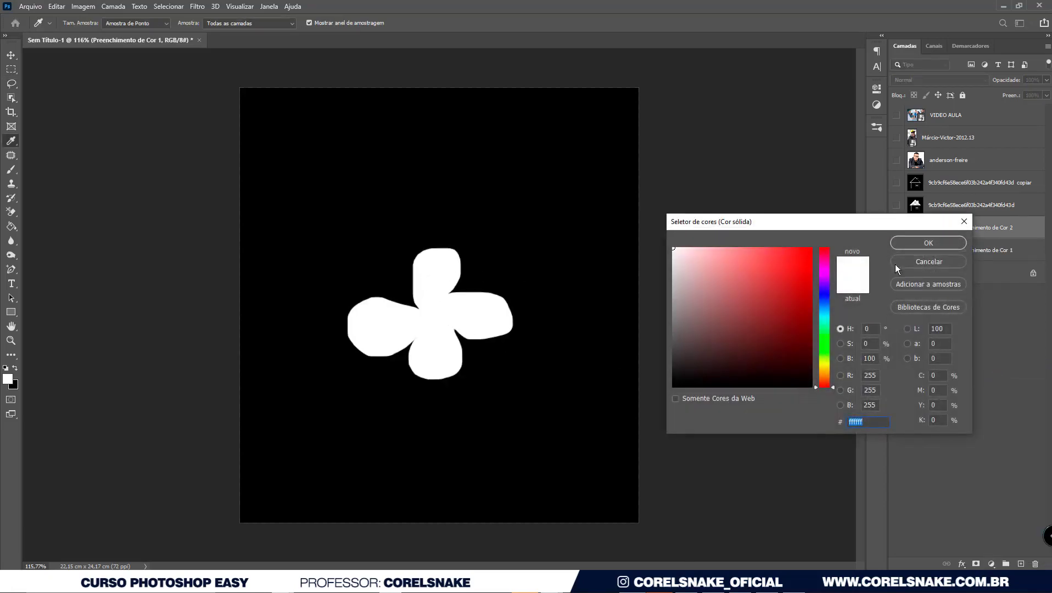
pyautogui.click(929, 262)
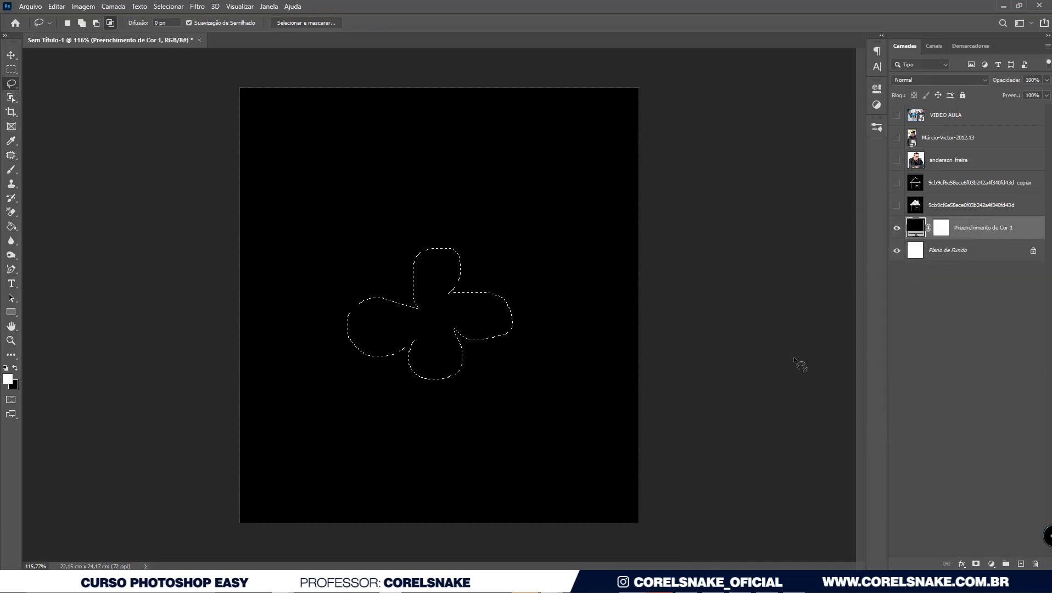
pyautogui.hotkey('ctrl', 'shift', 'i')
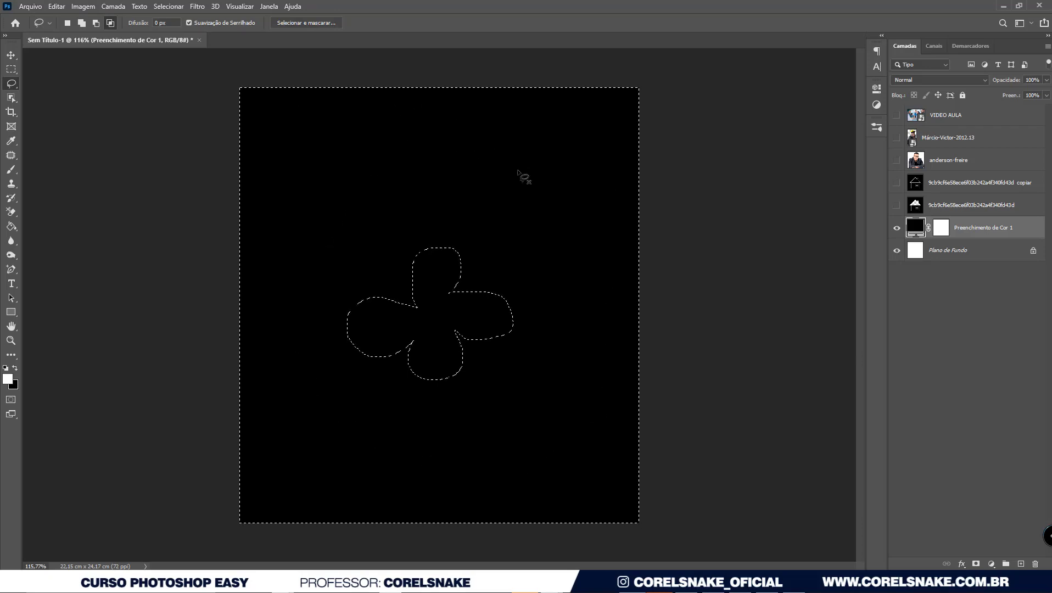
pyautogui.click(167, 6)
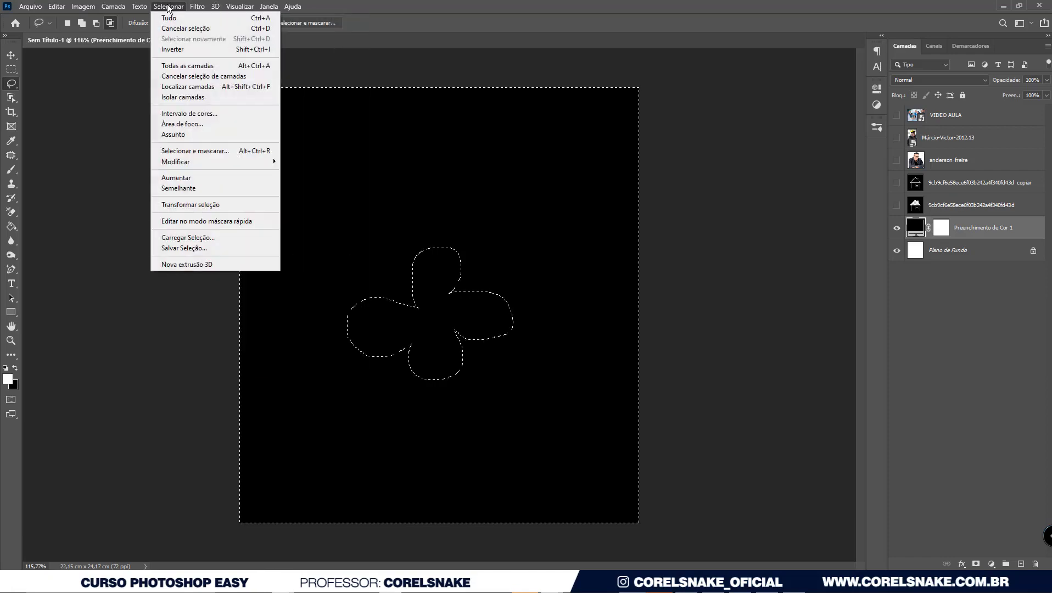
# Step: Apply Select > Inverse twice, leaving the area around the flower selected
pyautogui.click(188, 50)
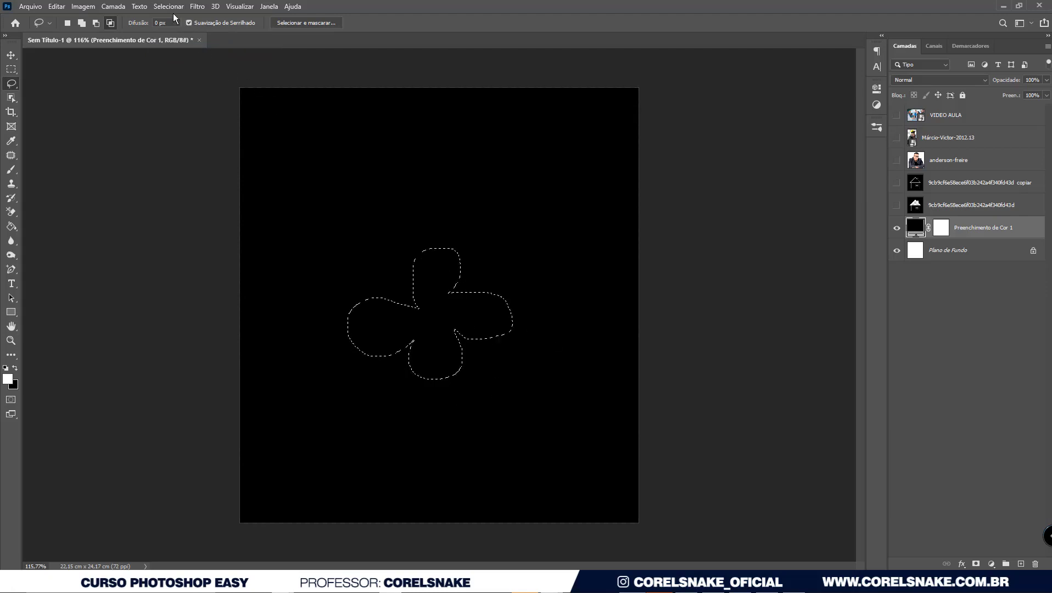
pyautogui.click(155, 6)
pyautogui.click(177, 50)
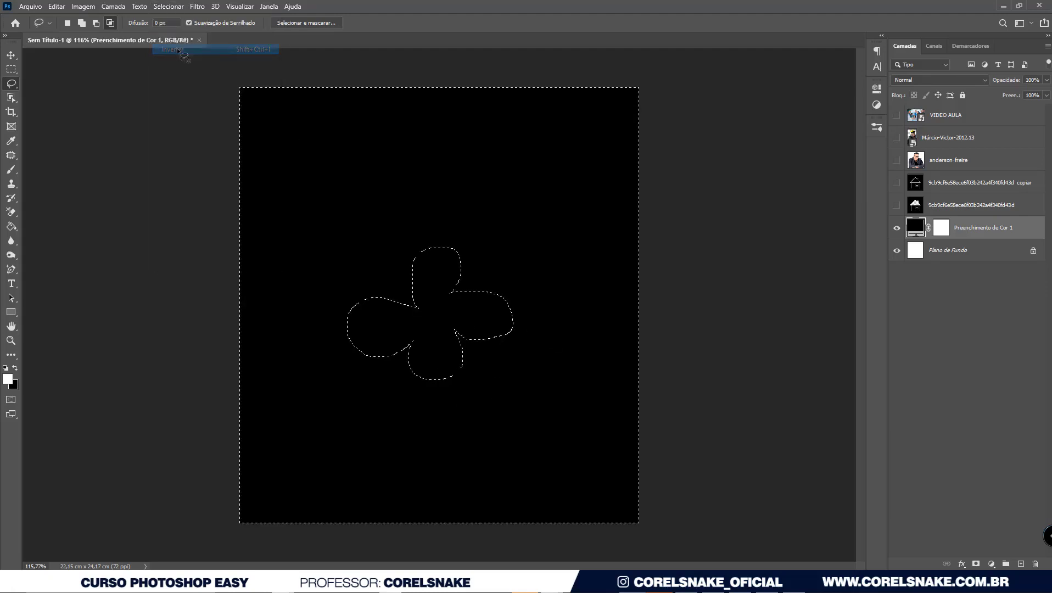
# Step: Preview a red Solid Color fill around the flower, cancel it, and deselect with Ctrl+D
pyautogui.click(991, 564)
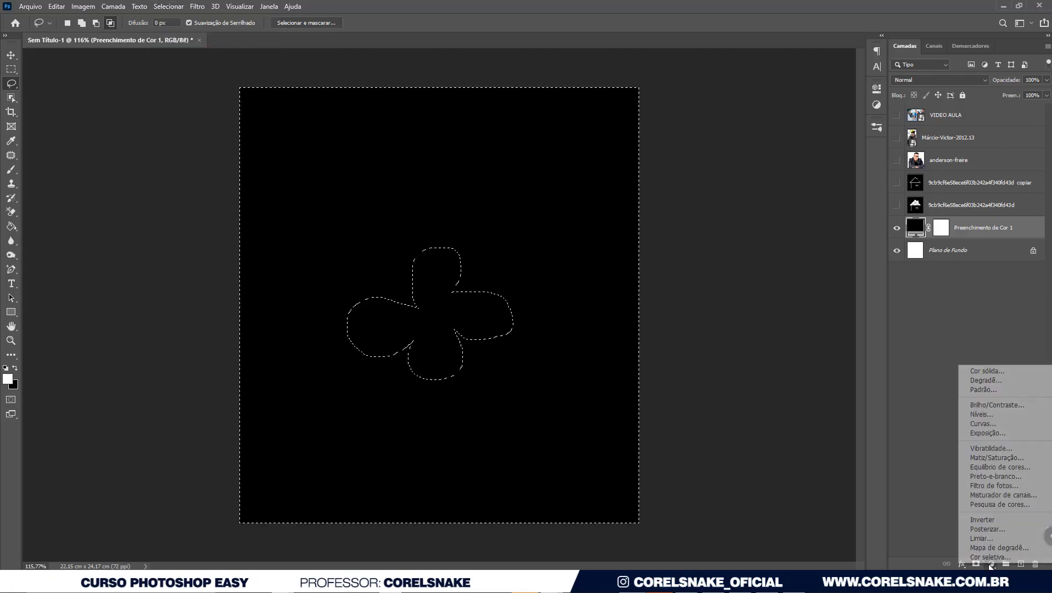
pyautogui.click(996, 370)
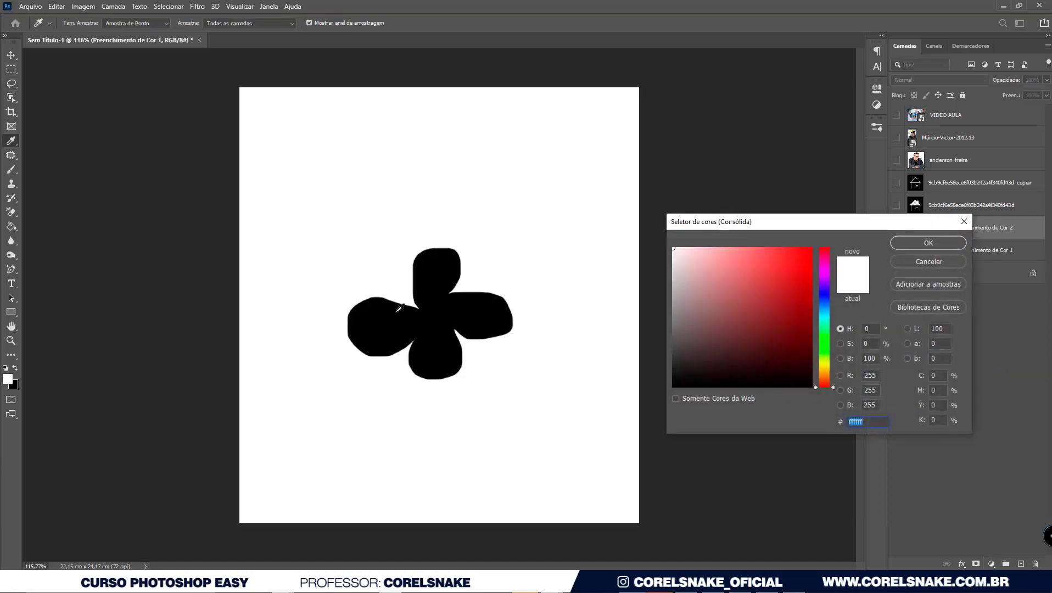
pyautogui.click(809, 250)
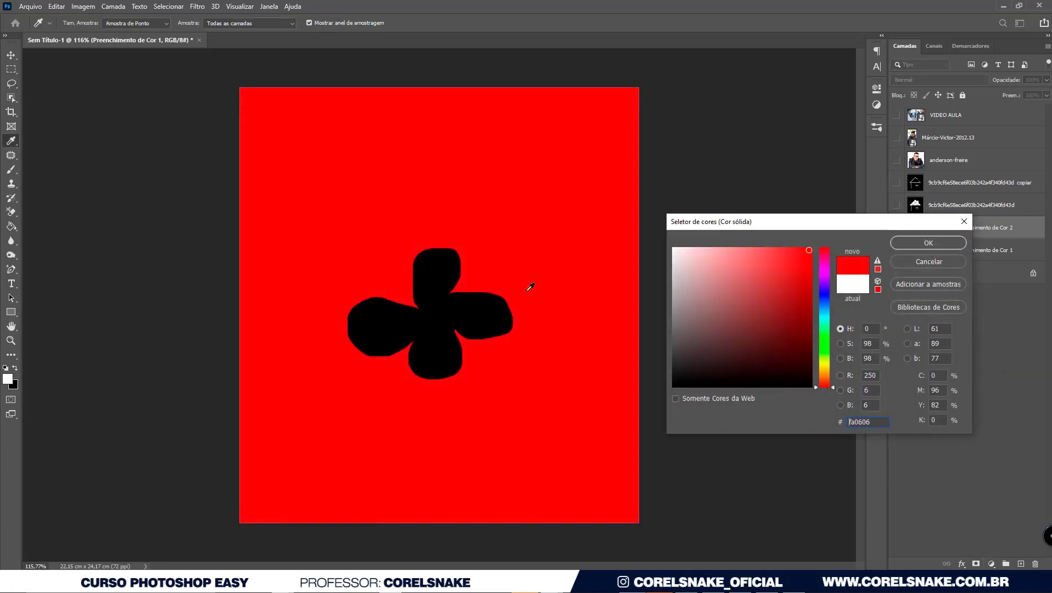
pyautogui.click(940, 262)
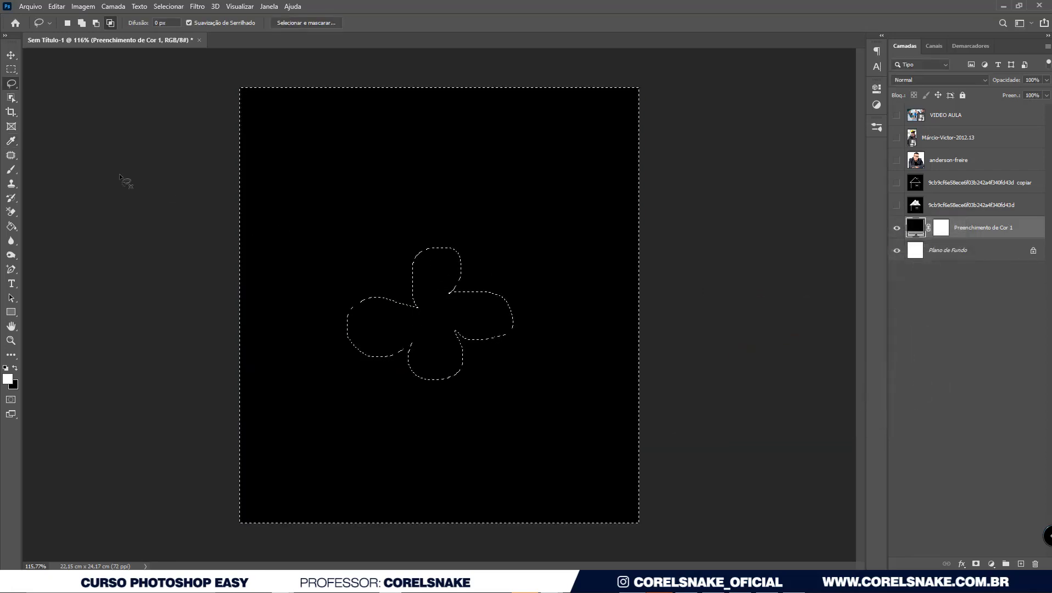
pyautogui.hotkey('ctrl', 'd')
pyautogui.click(15, 56)
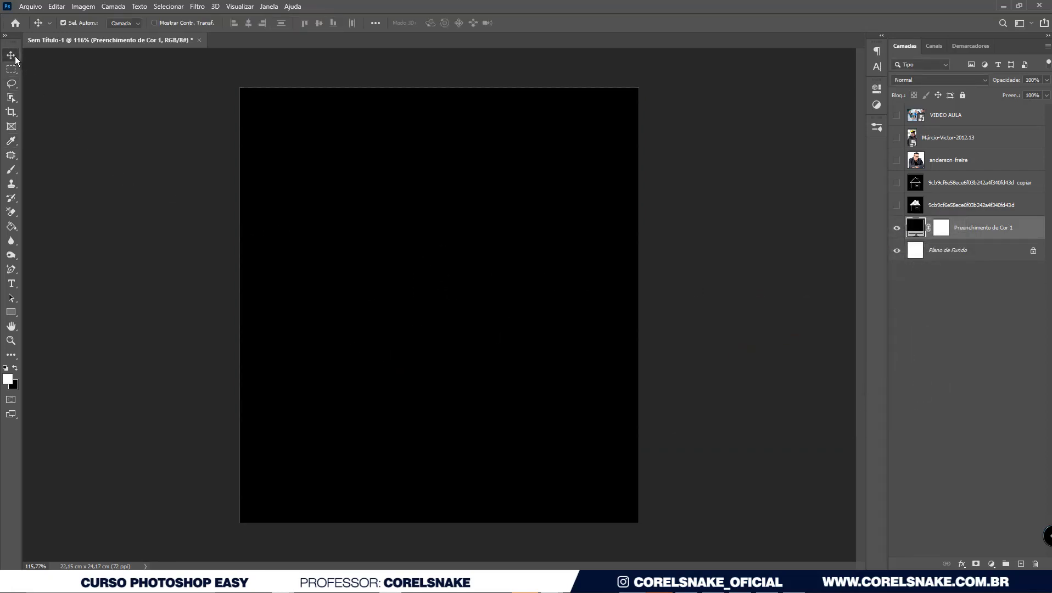